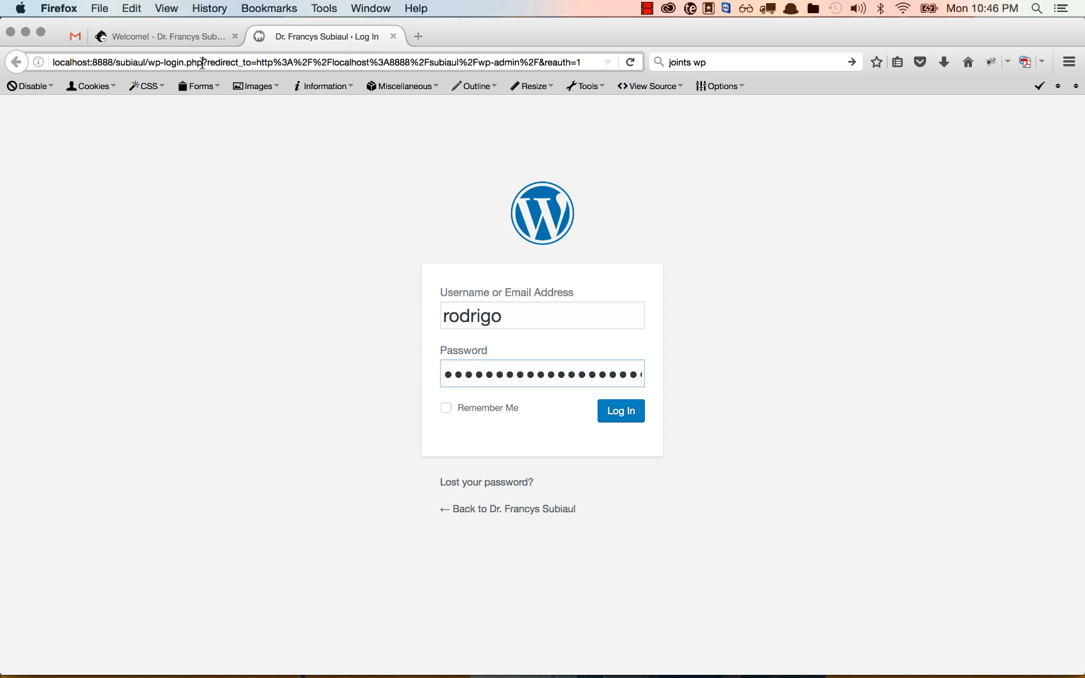
Replace the login address with the site's wp-admin URL, without the redirect query, and load it
{"action": "key", "text": "BackSpace"}
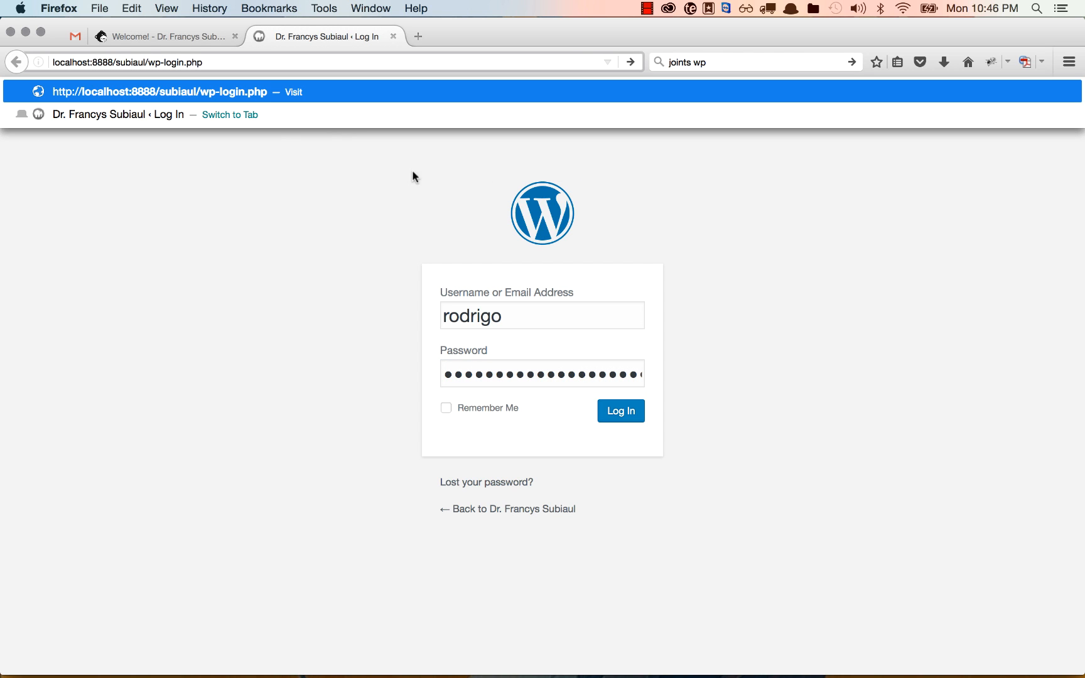
{"action": "left_click_drag", "start_coordinate": [162, 63], "coordinate": [205, 64]}
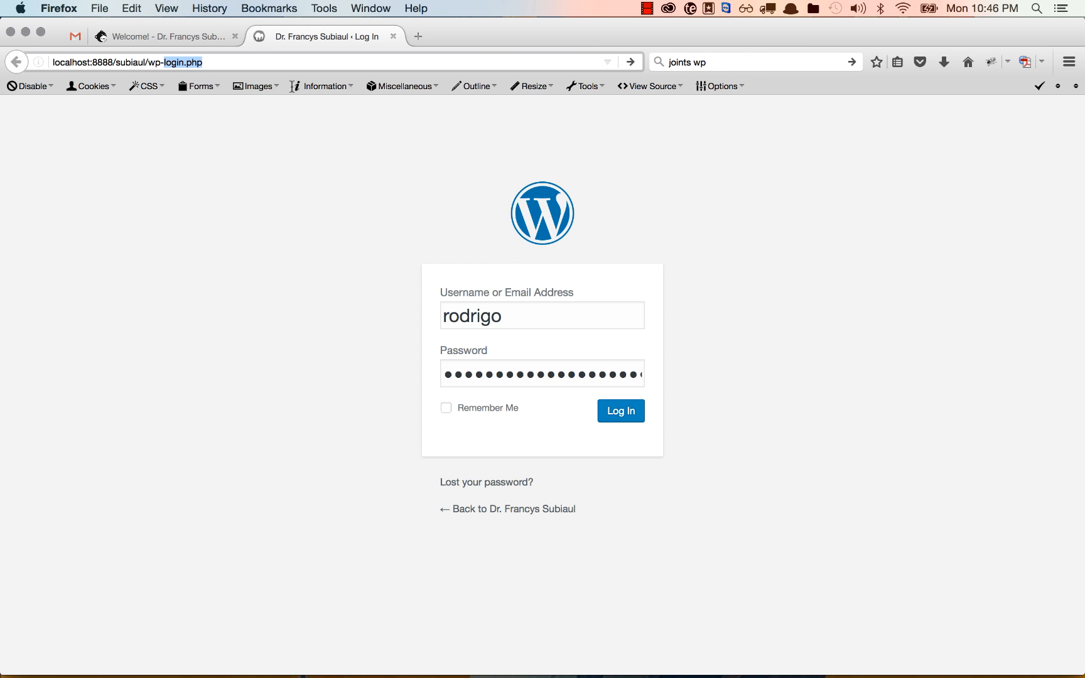
{"action": "type", "text": "adj"}
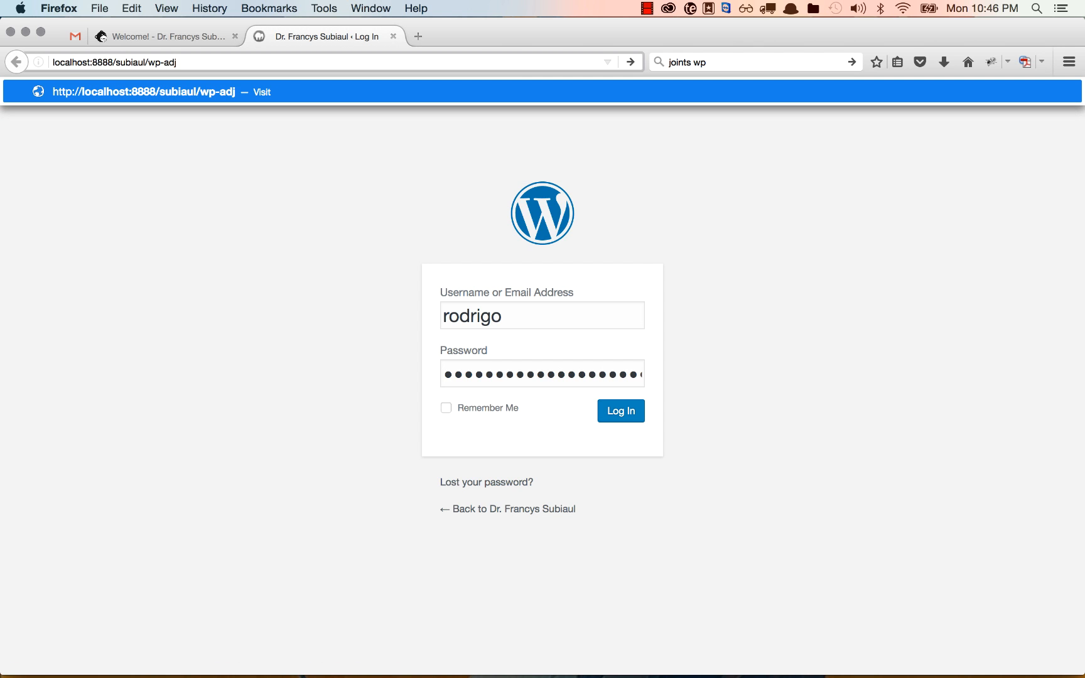
{"action": "key", "text": "BackSpace"}
{"action": "type", "text": "min"}
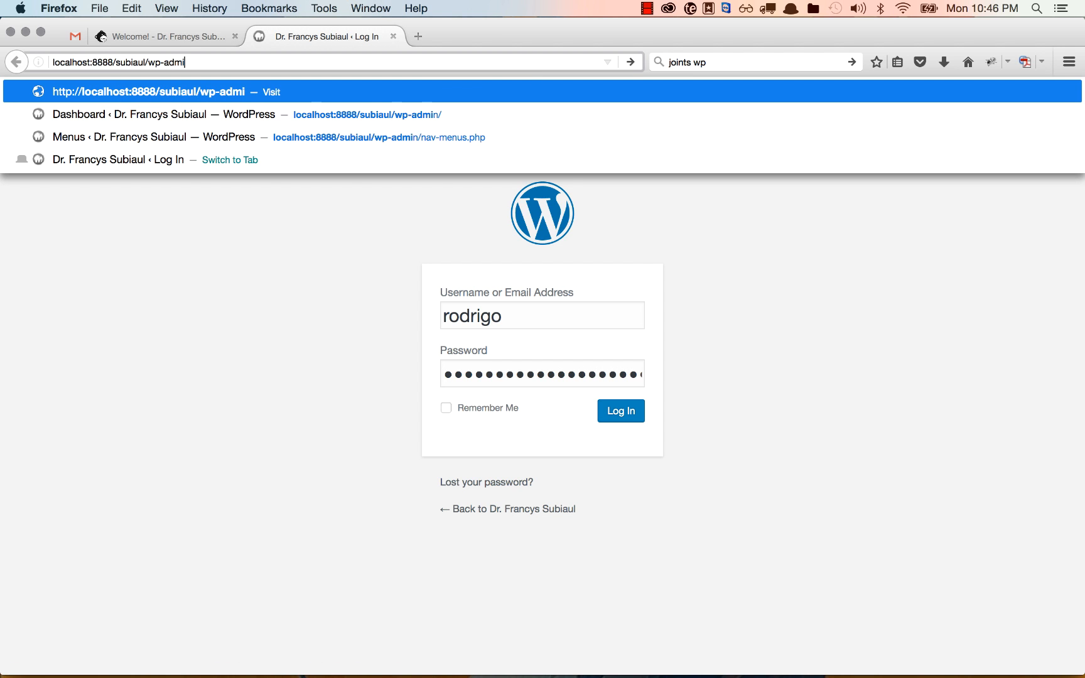
{"action": "key", "text": "Return"}
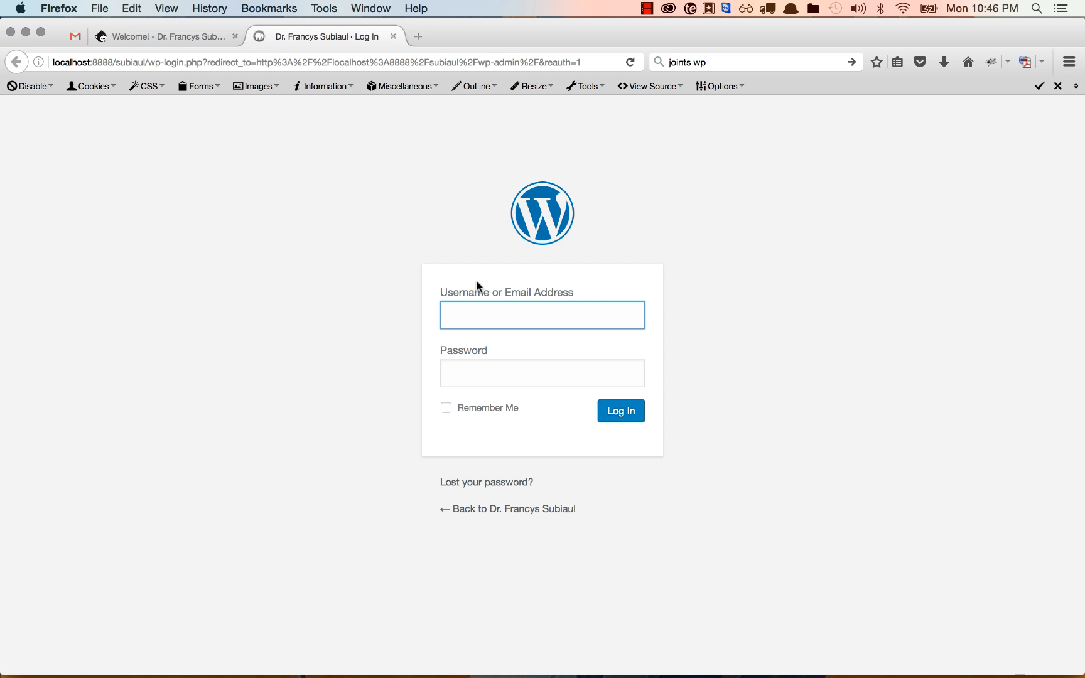
Log in using the saved username suggestion and its stored password
{"action": "type", "text": "rodrigo"}
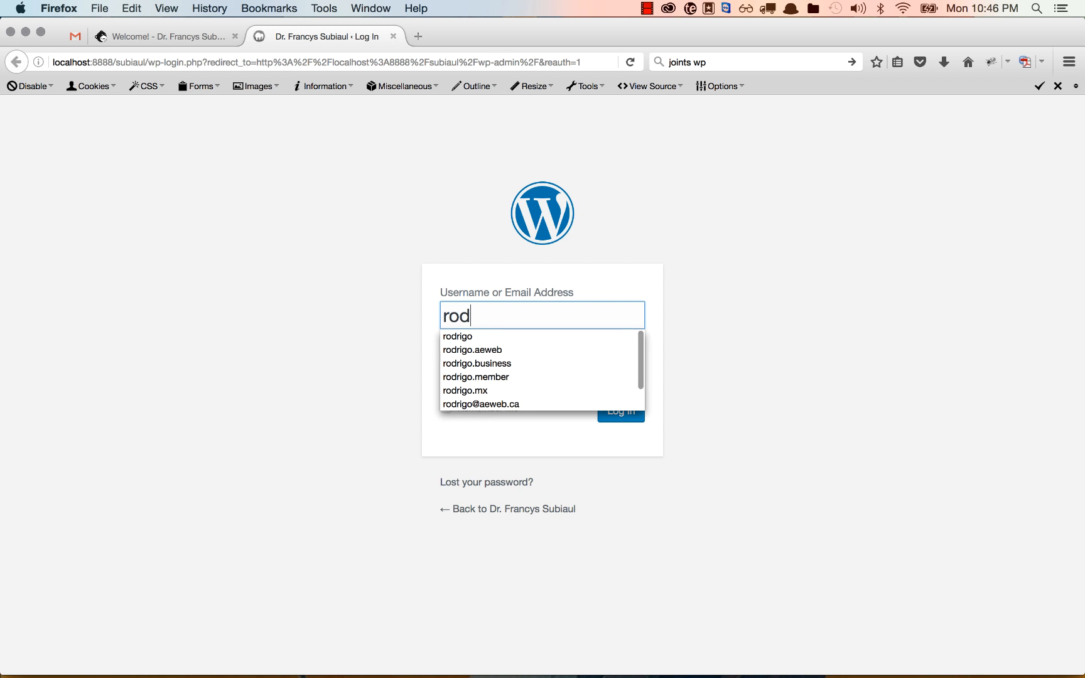
{"action": "key", "text": "Down"}
{"action": "key", "text": "Return"}
{"action": "key", "text": "Return"}
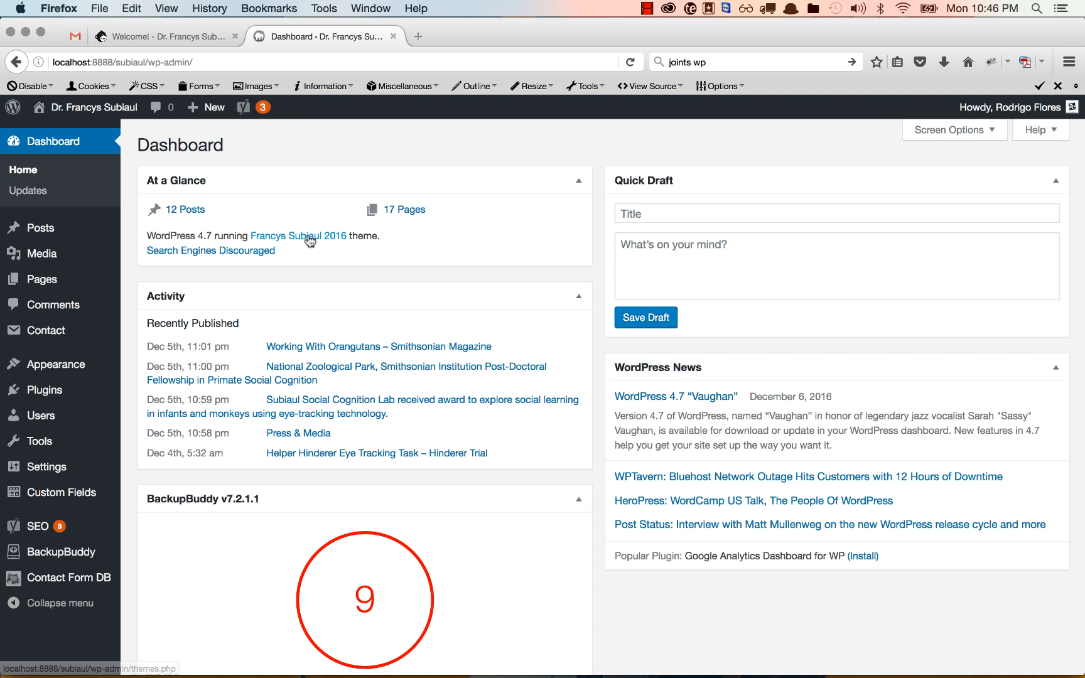
{"action": "mouse_move", "coordinate": [97, 245]}
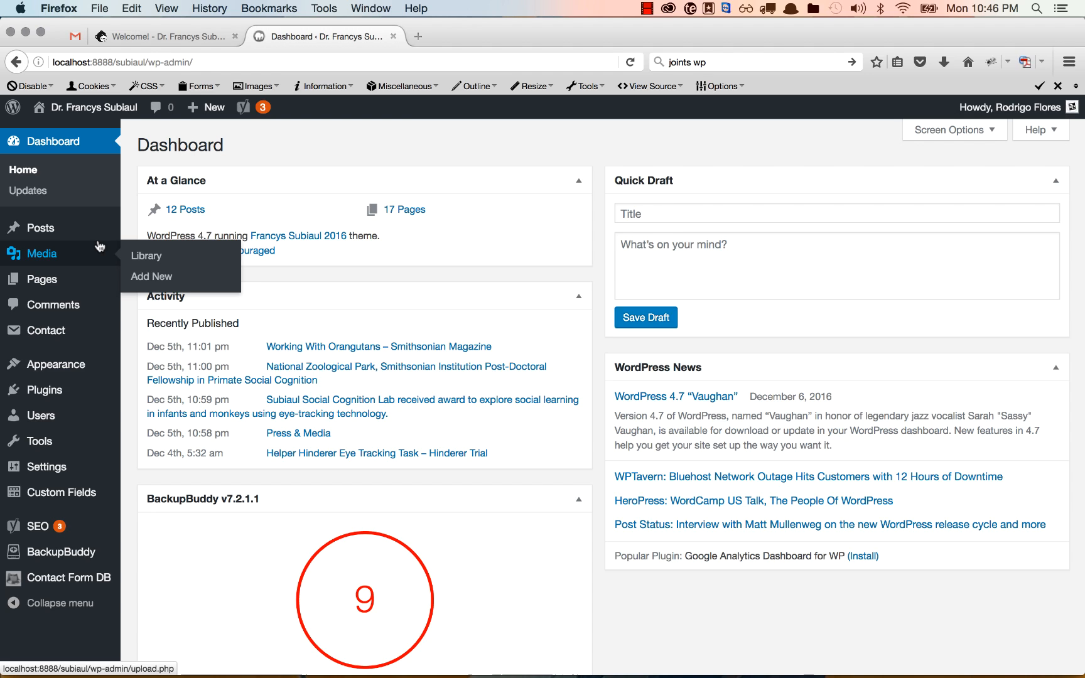
{"action": "mouse_move", "coordinate": [80, 295]}
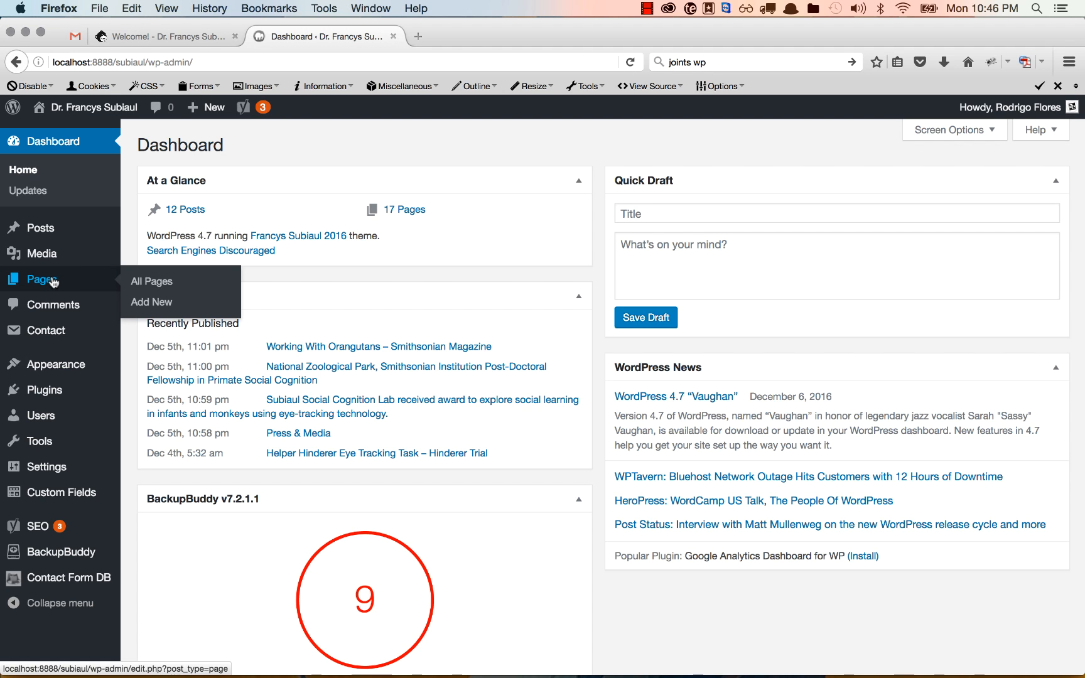
Create a new page titled 'Test Page'
{"action": "left_click", "coordinate": [153, 303]}
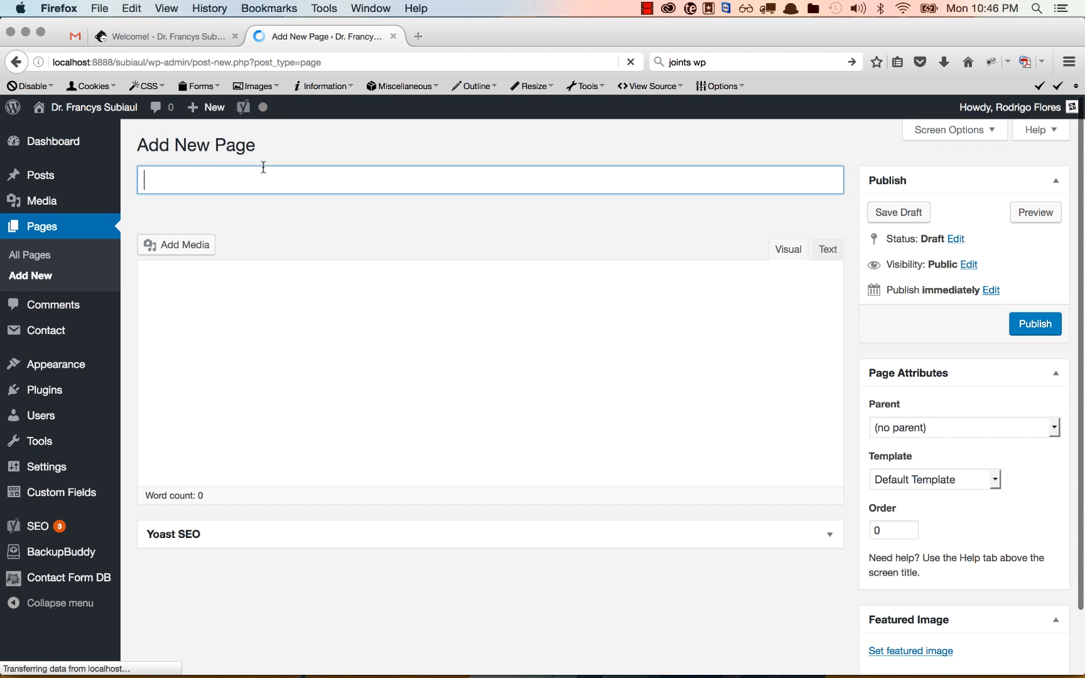
{"action": "left_click", "coordinate": [256, 177]}
{"action": "type", "text": "Te"}
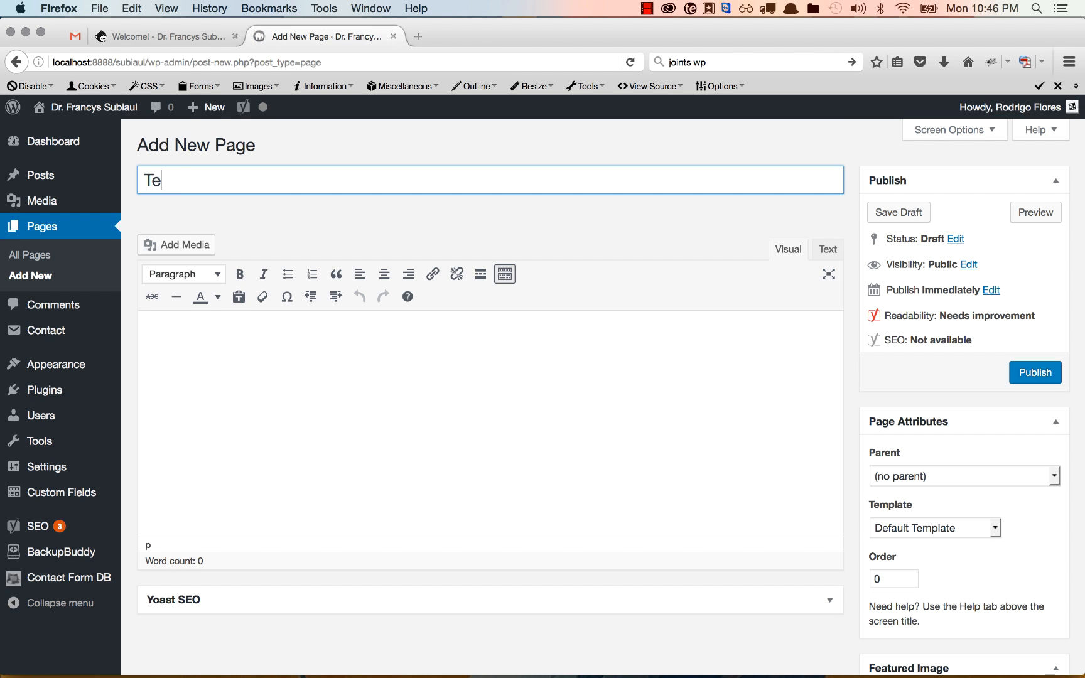
{"action": "type", "text": "st Page"}
{"action": "key", "text": "Tab"}
Fill the body with three Lorem Ipsum paragraphs and a final 'Link to PDF' line
{"action": "type", "text": "lorem"}
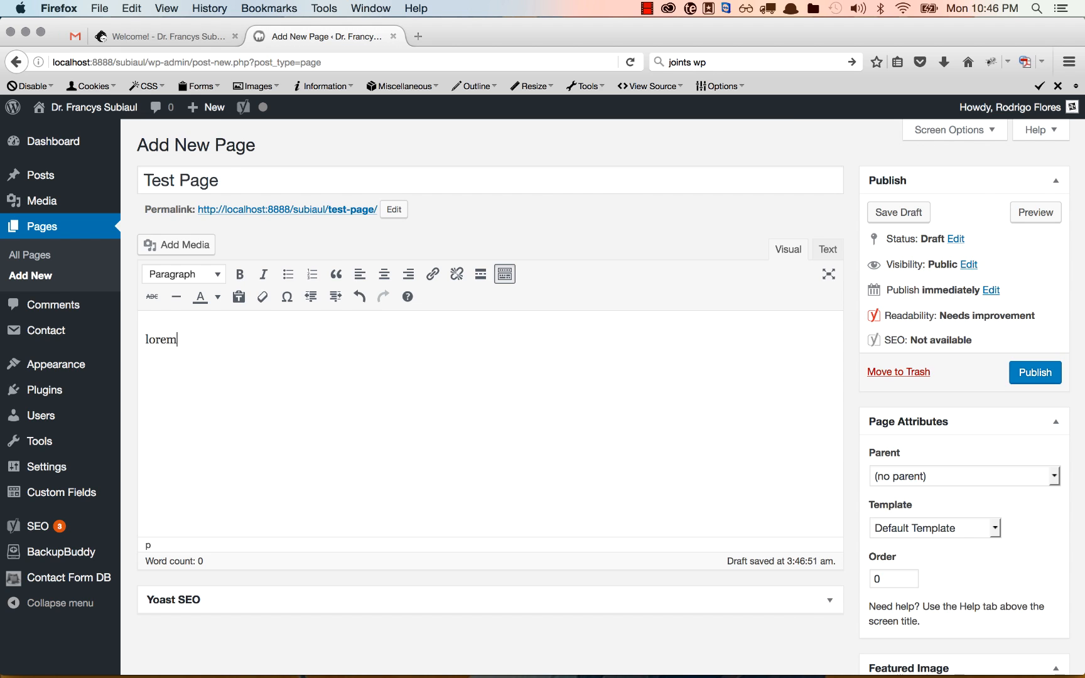
{"action": "type", "text": "lorem"}
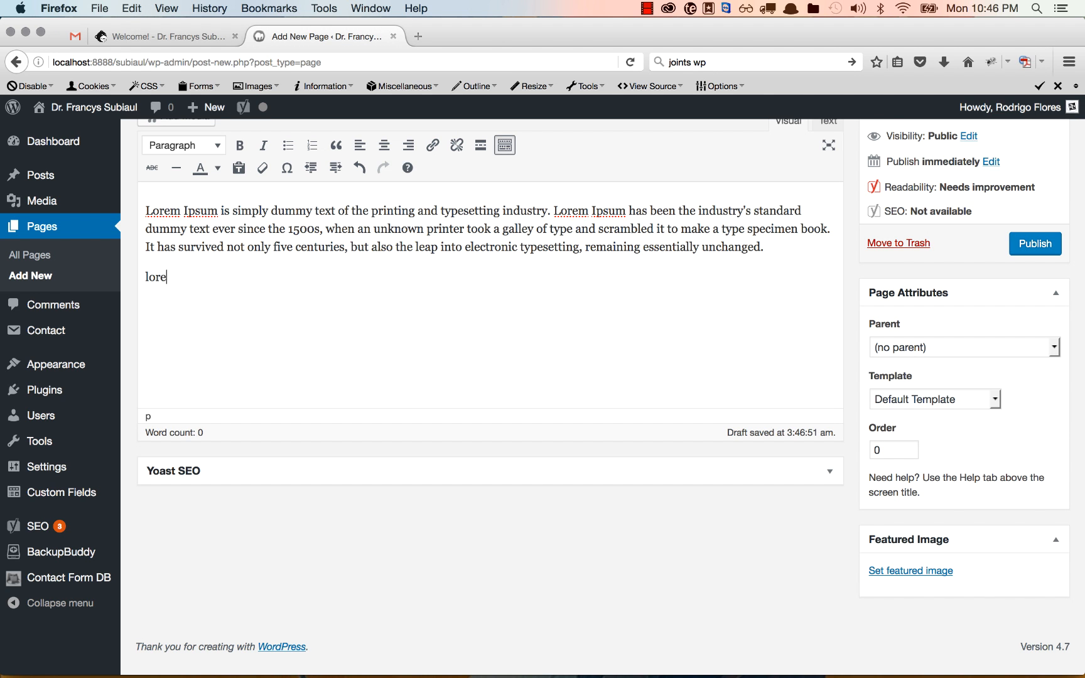
{"action": "type", "text": "lorem"}
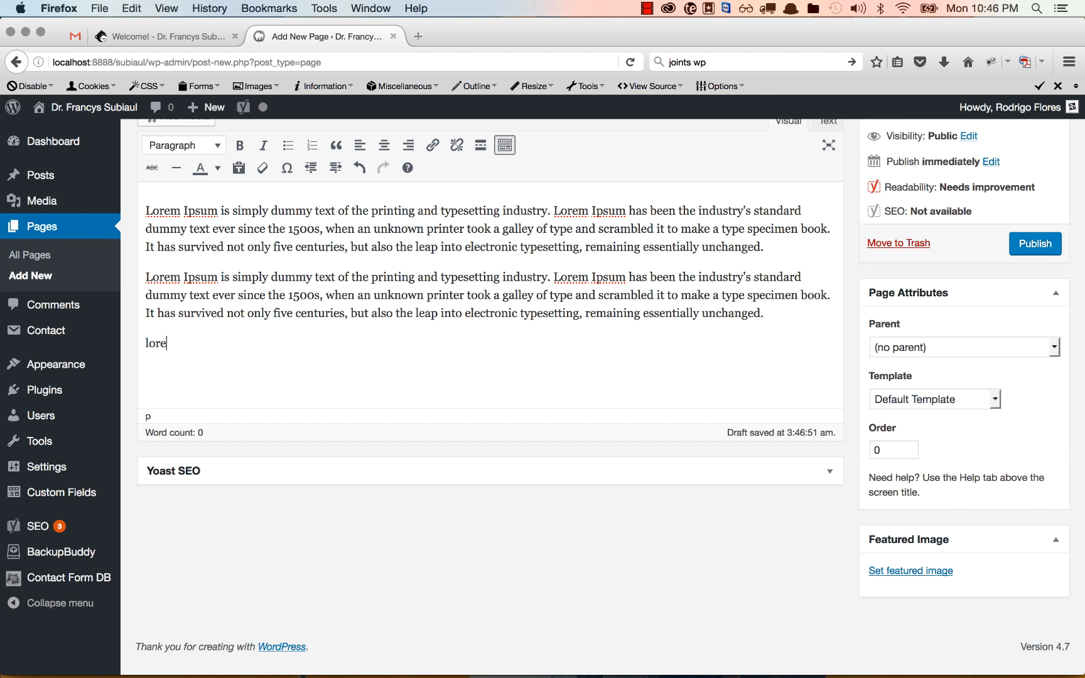
{"action": "scroll", "coordinate": [402, 262], "scroll_direction": "up", "scroll_amount": 5}
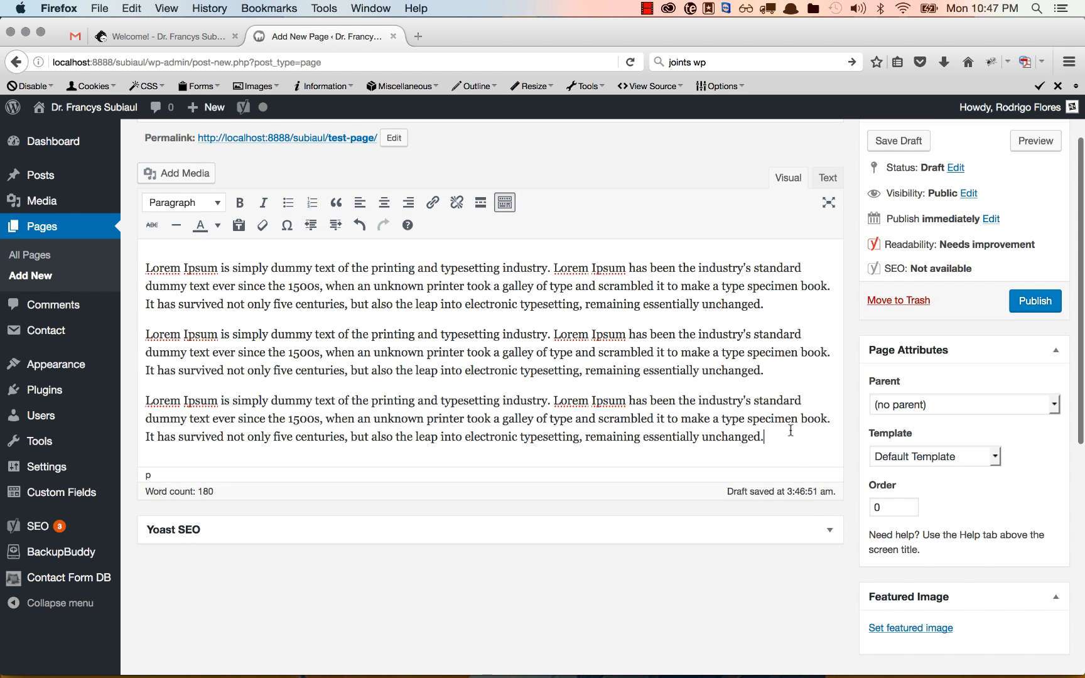
{"action": "key", "text": "Return"}
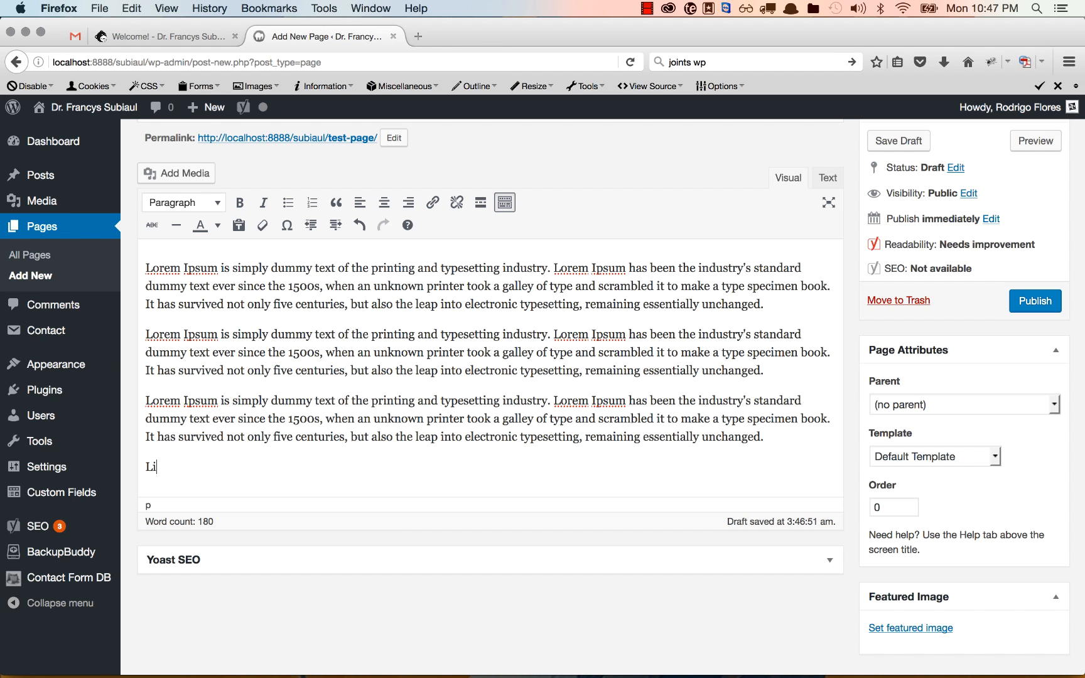
{"action": "type", "text": "Limk"}
{"action": "key", "text": "BackSpace"}
{"action": "key", "text": "BackSpace"}
{"action": "type", "text": "nk to PDF"}
Link the 'Link to PDF' line to 3.-Subiaul-et-al-2007a.pdf, retitled 'Link to PDF'
{"action": "triple_click", "coordinate": [185, 468]}
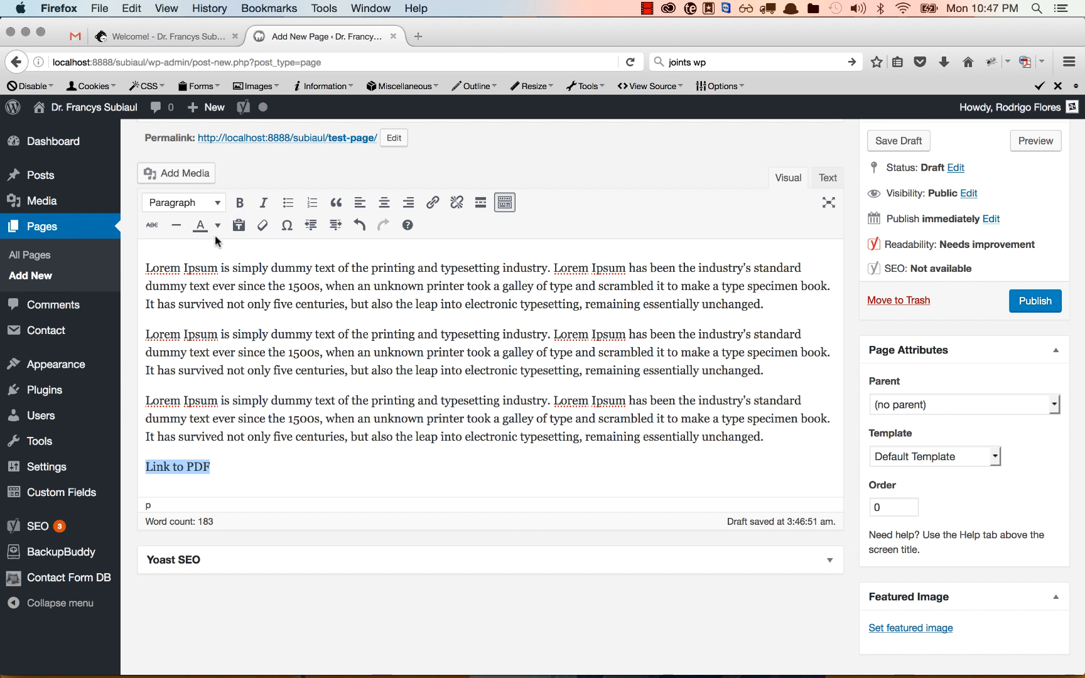
{"action": "left_click", "coordinate": [188, 172]}
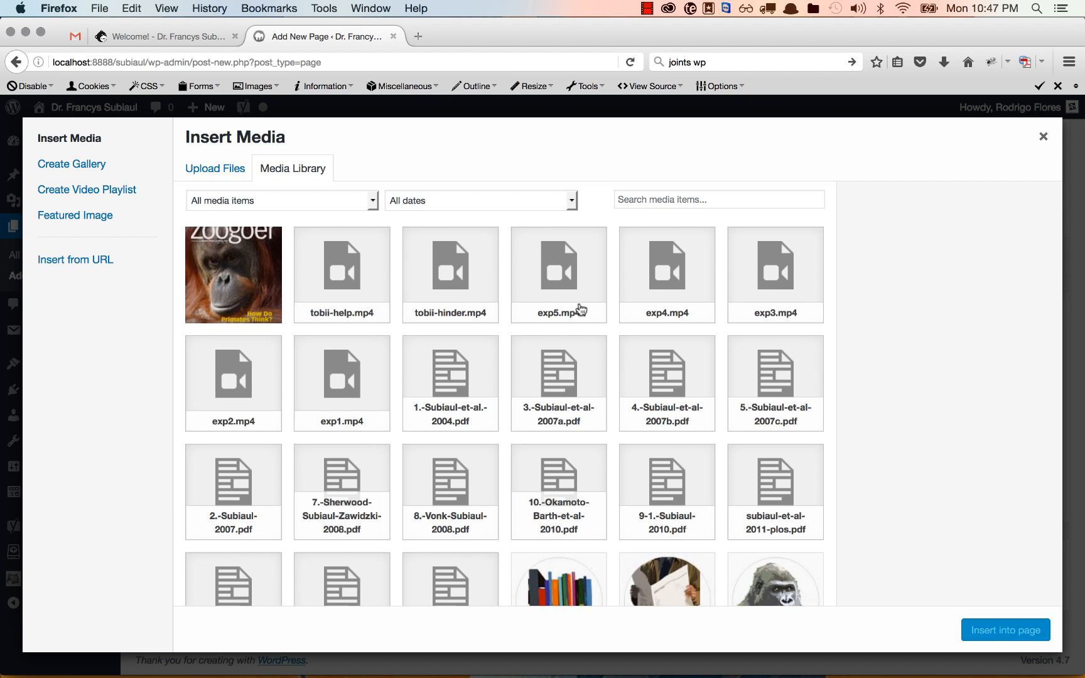
{"action": "scroll", "coordinate": [572, 327], "scroll_direction": "down", "scroll_amount": 2}
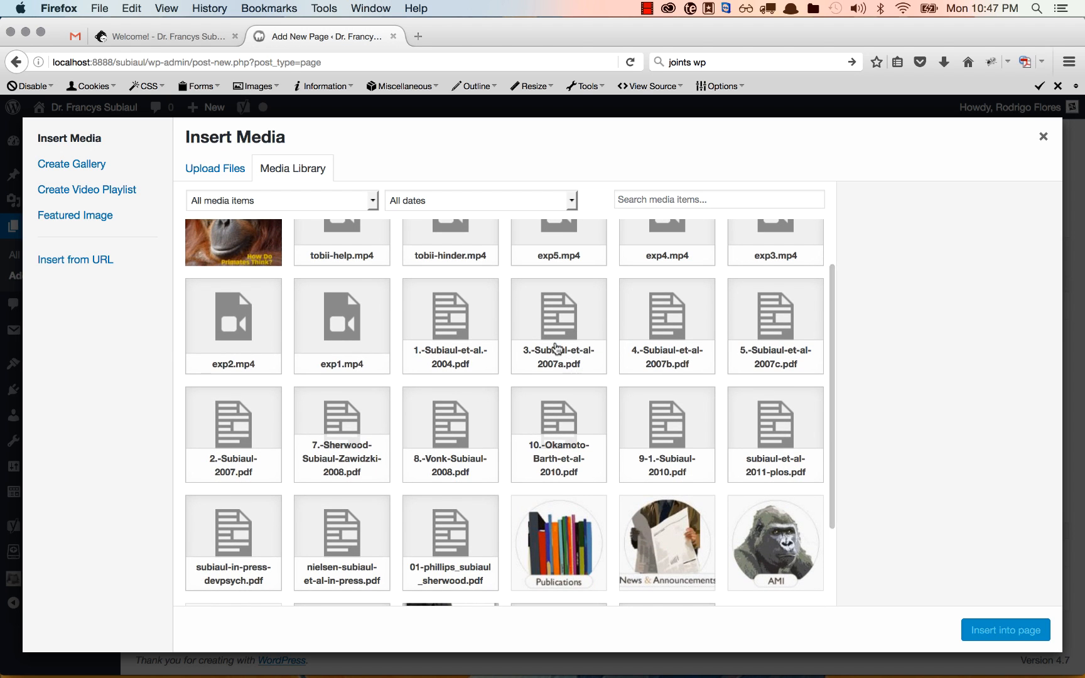
{"action": "left_click", "coordinate": [556, 349]}
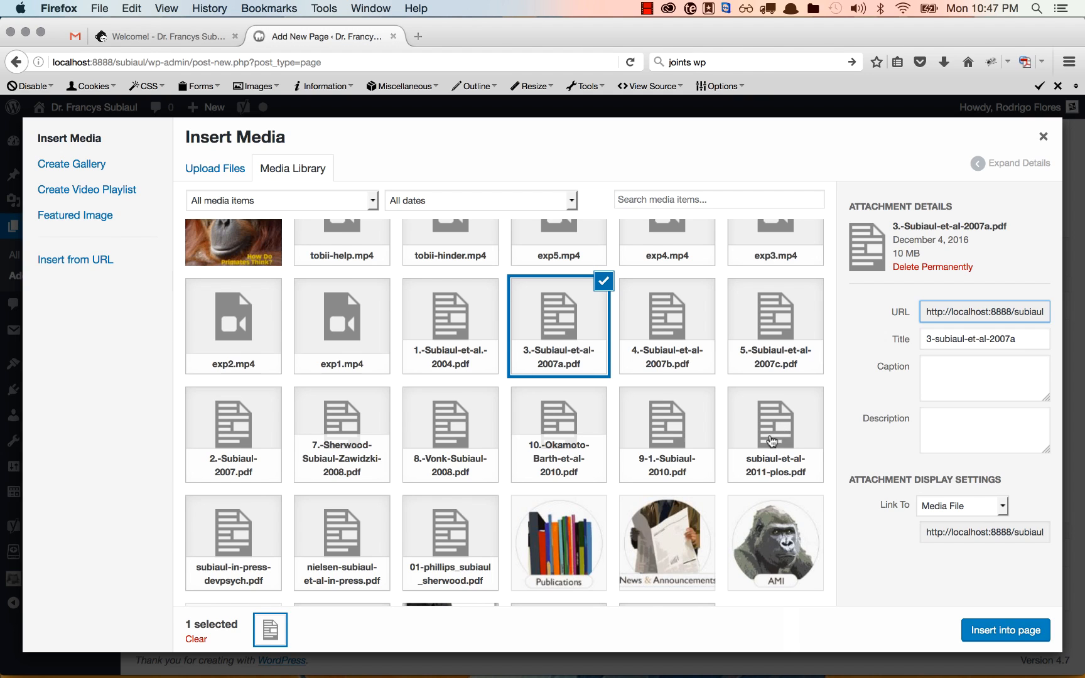
{"action": "triple_click", "coordinate": [942, 345]}
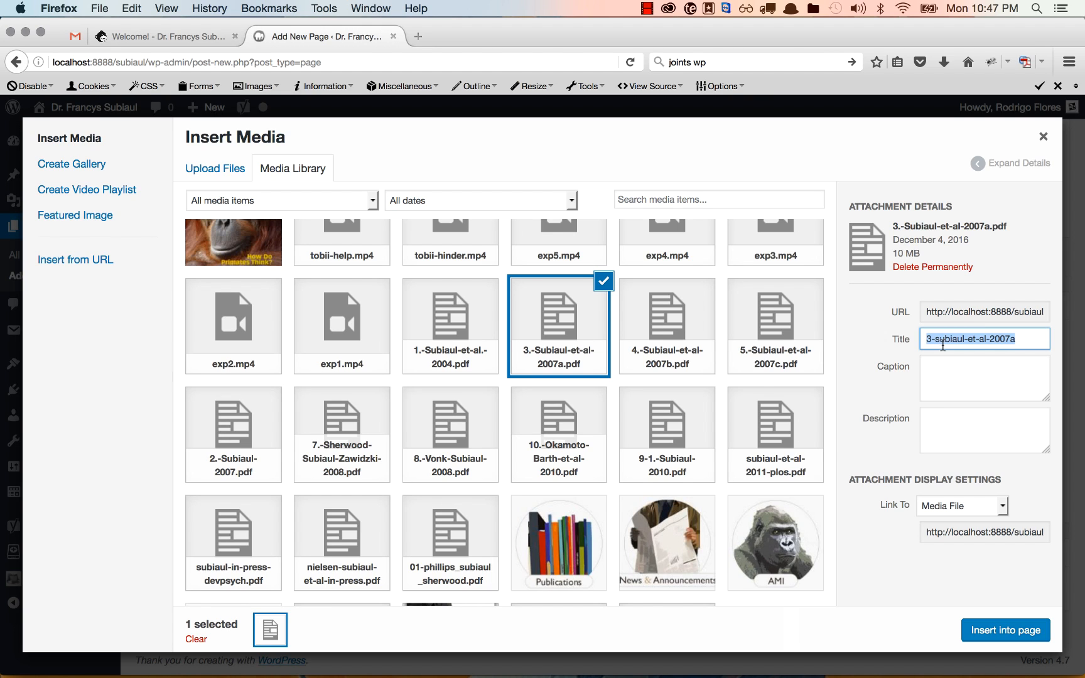
{"action": "type", "text": "Link to PDF"}
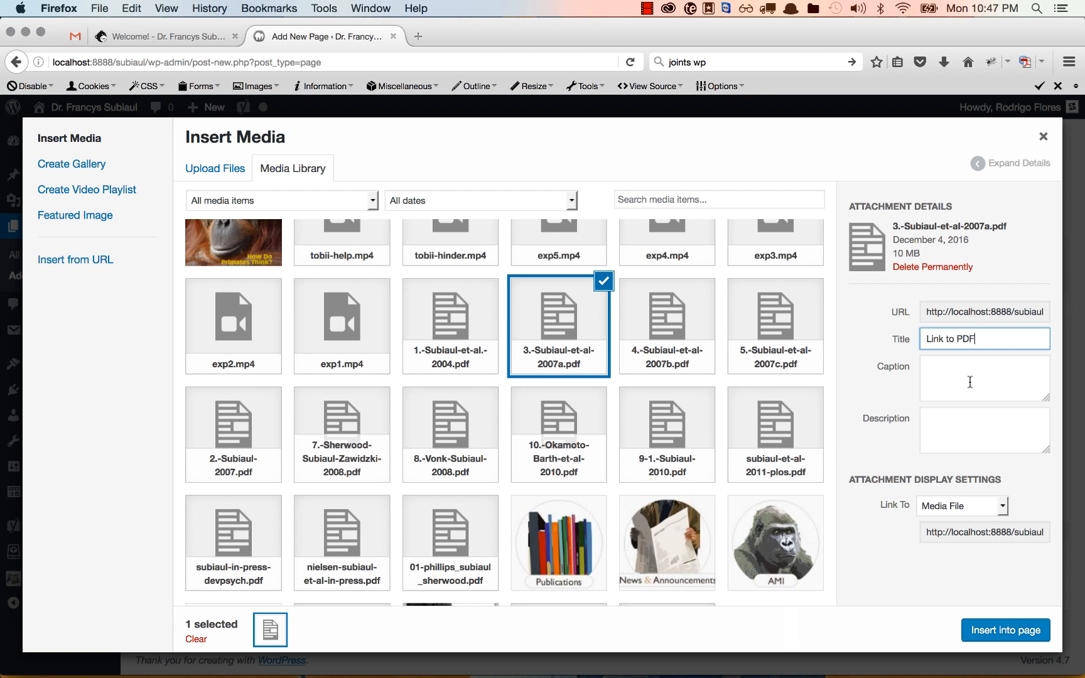
{"action": "left_click", "coordinate": [1012, 630]}
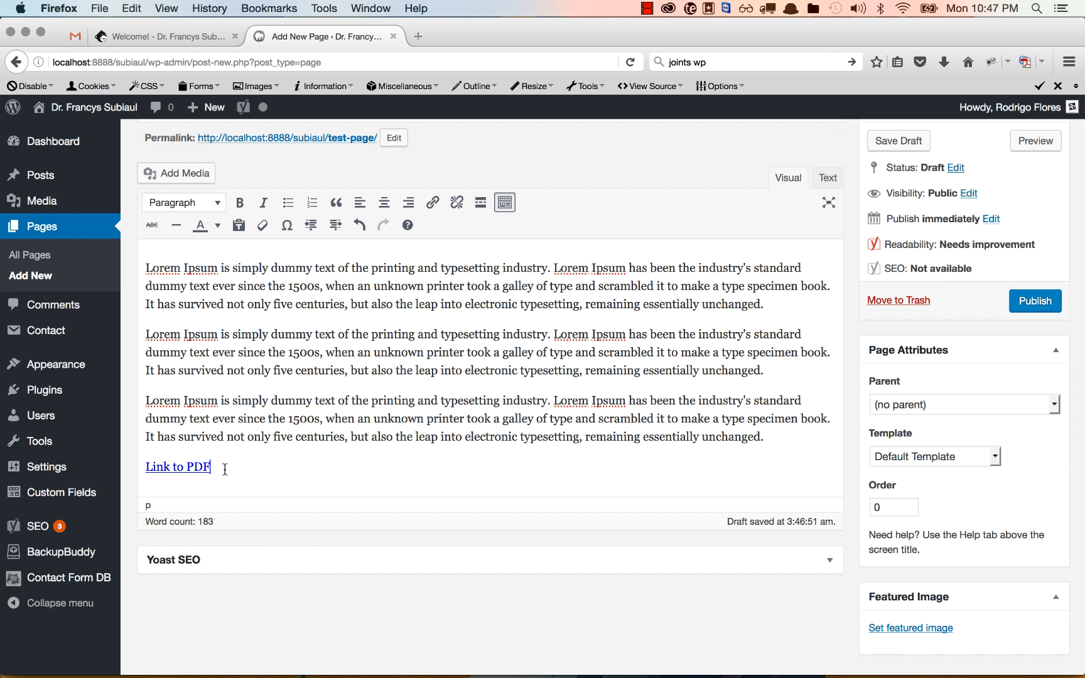
{"action": "key", "text": "Return"}
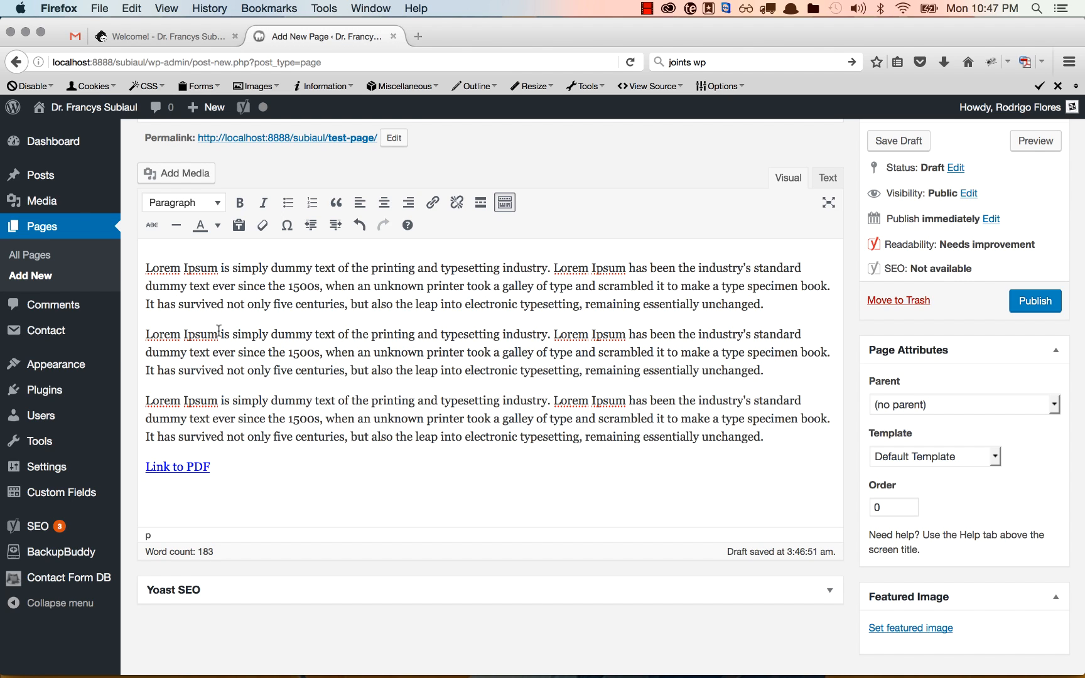
{"action": "left_click_drag", "start_coordinate": [213, 333], "coordinate": [135, 336]}
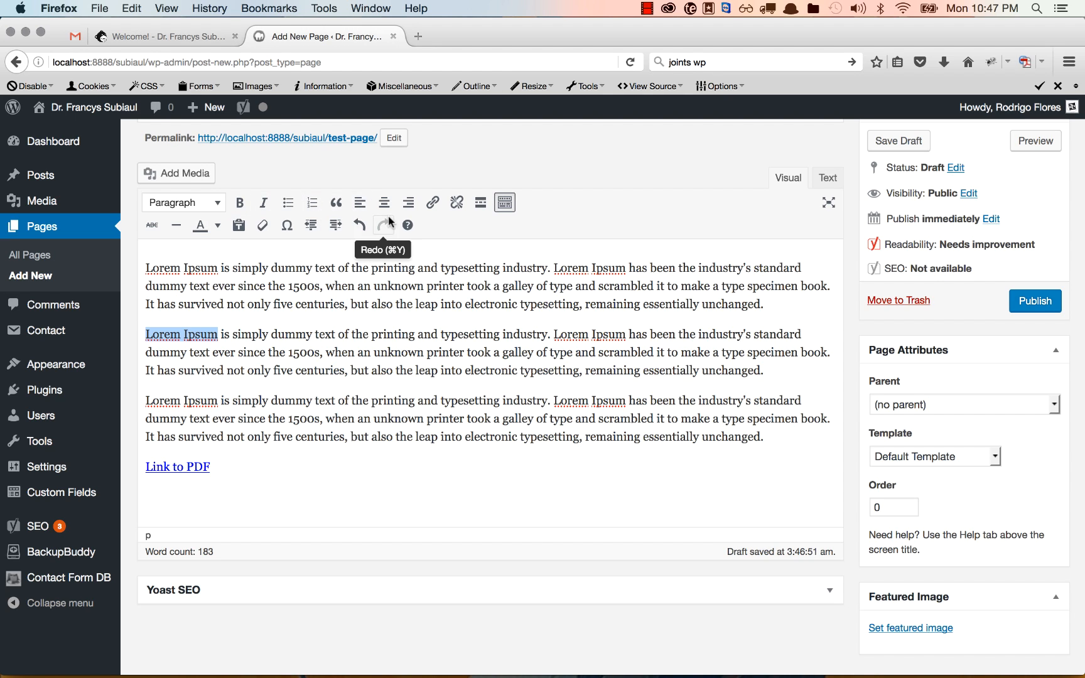
{"action": "left_click", "coordinate": [433, 204]}
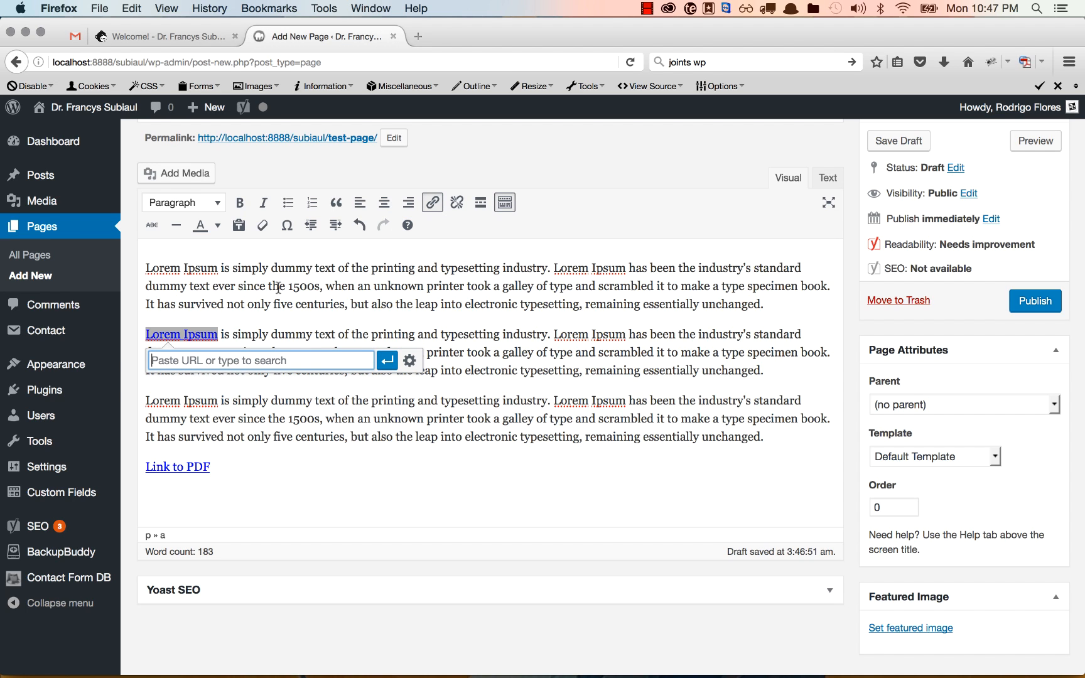
{"action": "type", "text": "hr"}
{"action": "key", "text": "BackSpace"}
{"action": "type", "text": "t"}
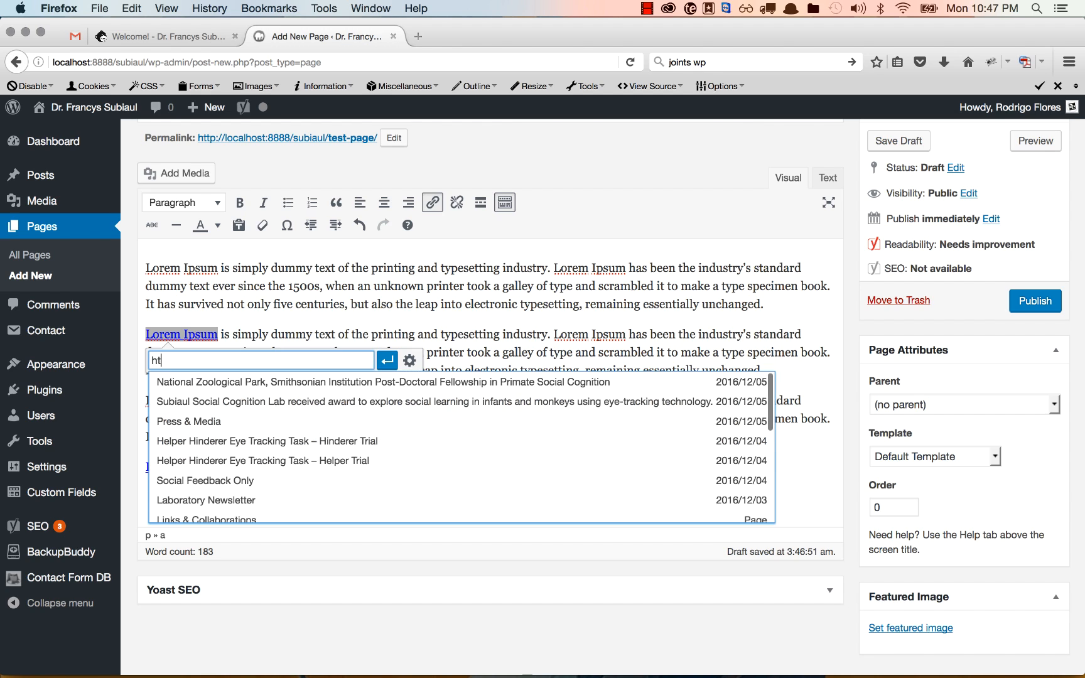
{"action": "type", "text": "tp:/"}
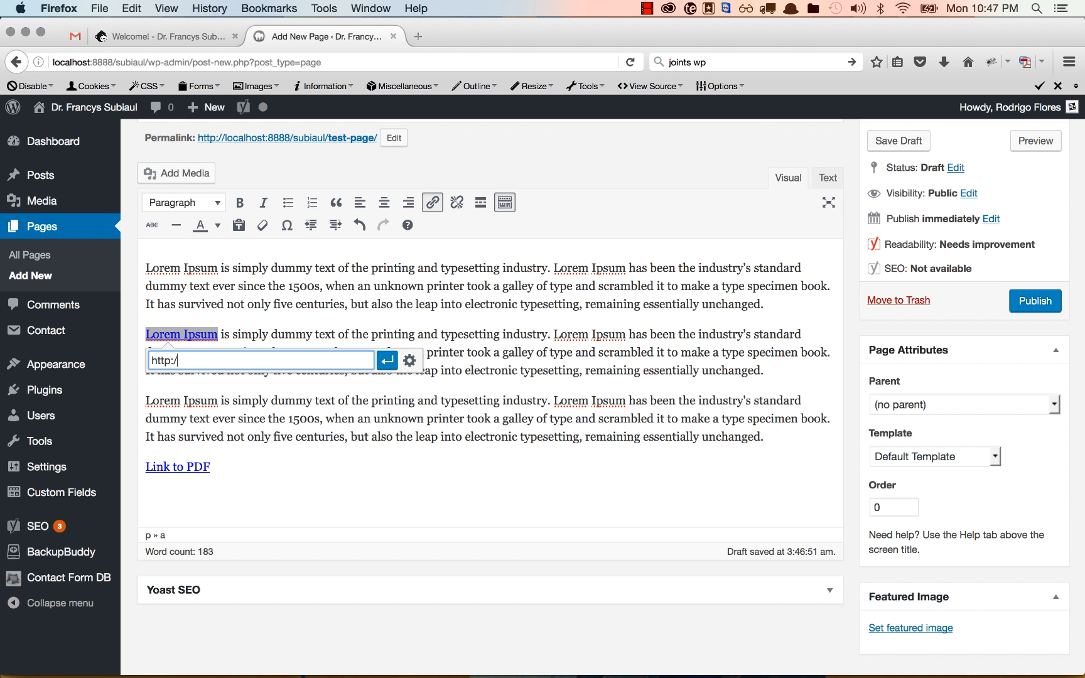
{"action": "type", "text": "/google.c"}
{"action": "type", "text": "com"}
{"action": "left_click", "coordinate": [386, 360]}
Start a new paragraph after the 'Link to PDF' line
{"action": "left_click", "coordinate": [445, 432]}
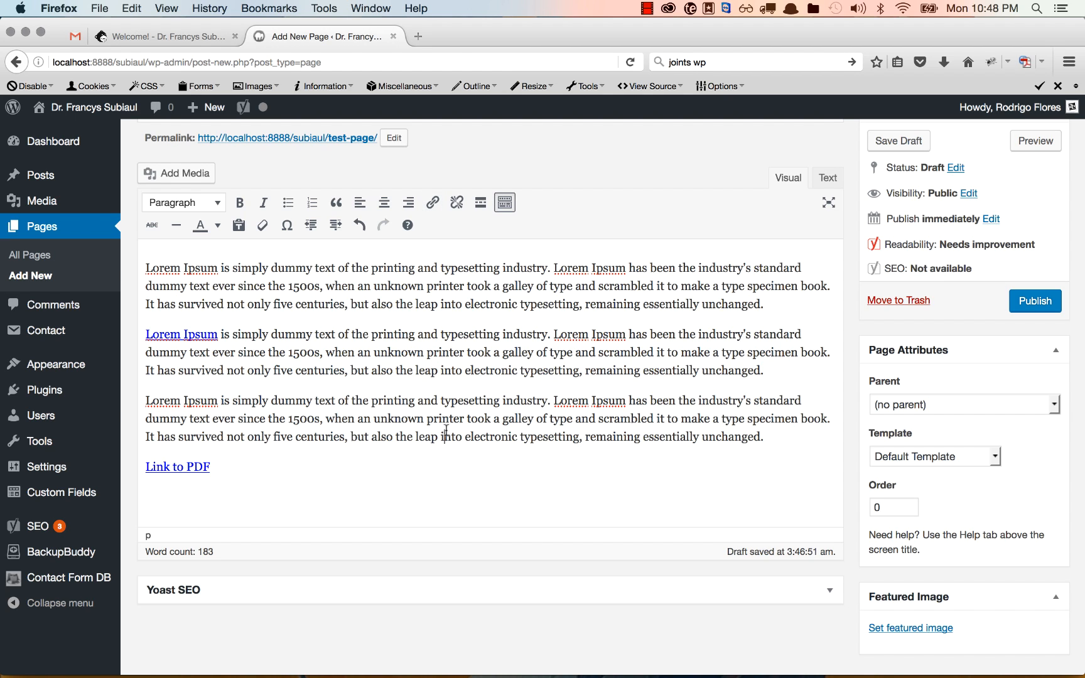
{"action": "left_click", "coordinate": [245, 466]}
{"action": "key", "text": "Return"}
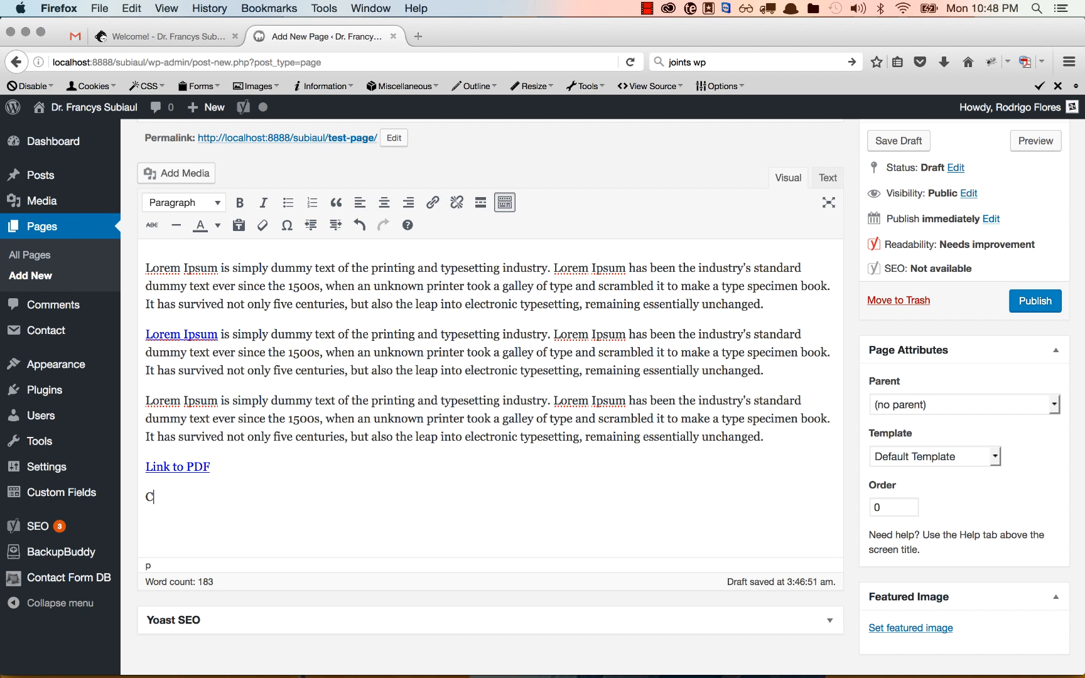
Type 'For more information, Contact Us.' in the new paragraph
{"action": "type", "text": "Co"}
{"action": "key", "text": "BackSpace"}
{"action": "key", "text": "BackSpace"}
{"action": "key", "text": "BackSpace"}
{"action": "key", "text": "Return"}
{"action": "type", "text": "For more im"}
{"action": "key", "text": "BackSpace"}
{"action": "type", "text": "nformatio"}
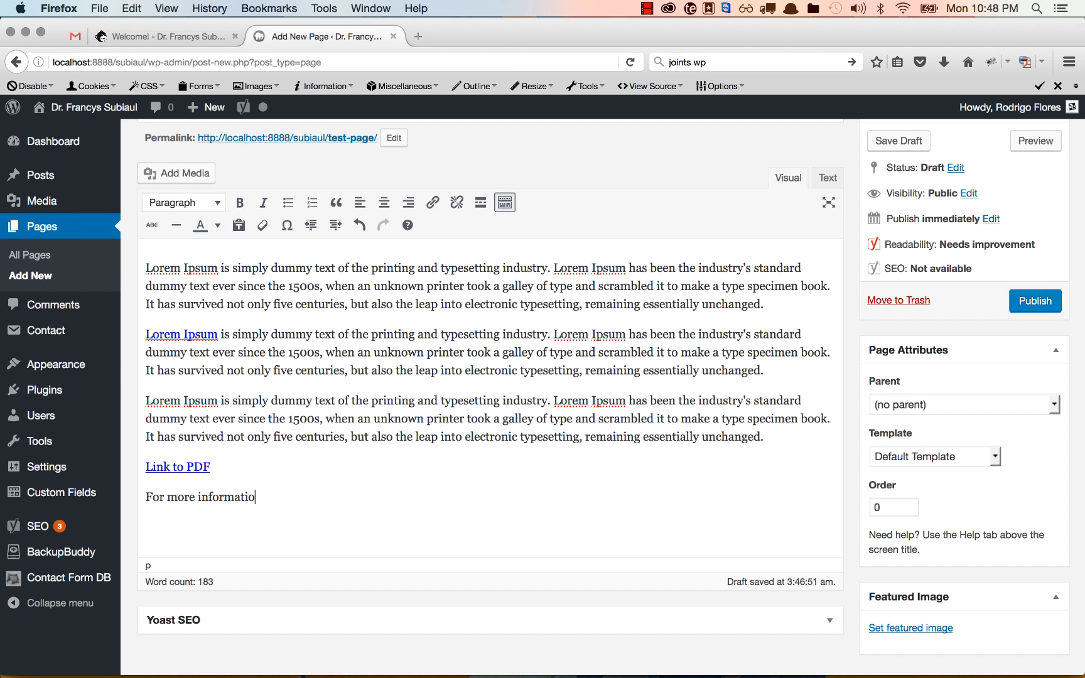
{"action": "type", "text": "n, Contact Us."}
Link 'Contact Us' to the Publications page, opening in a new tab
{"action": "left_click_drag", "start_coordinate": [270, 500], "coordinate": [328, 500]}
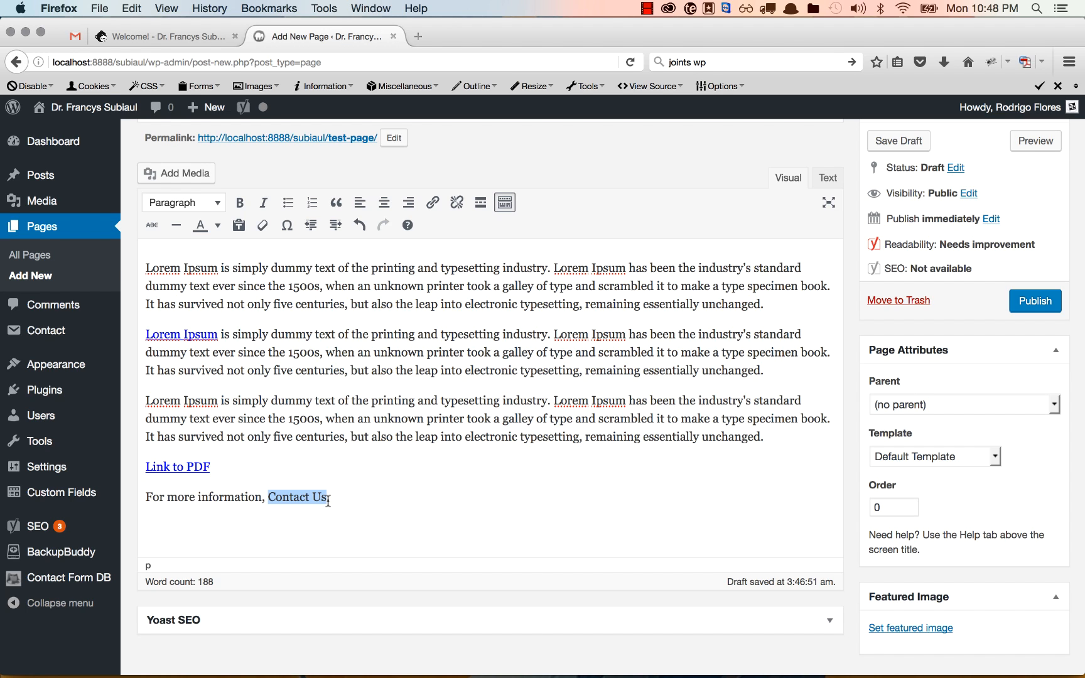
{"action": "left_click", "coordinate": [433, 203]}
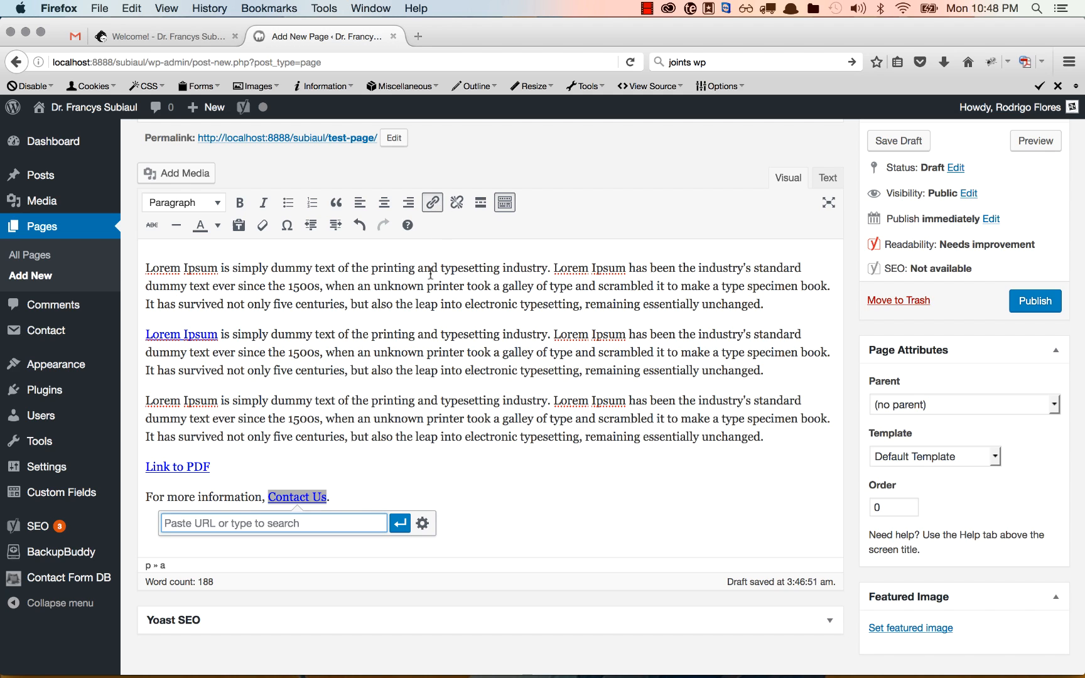
{"action": "left_click", "coordinate": [424, 523]}
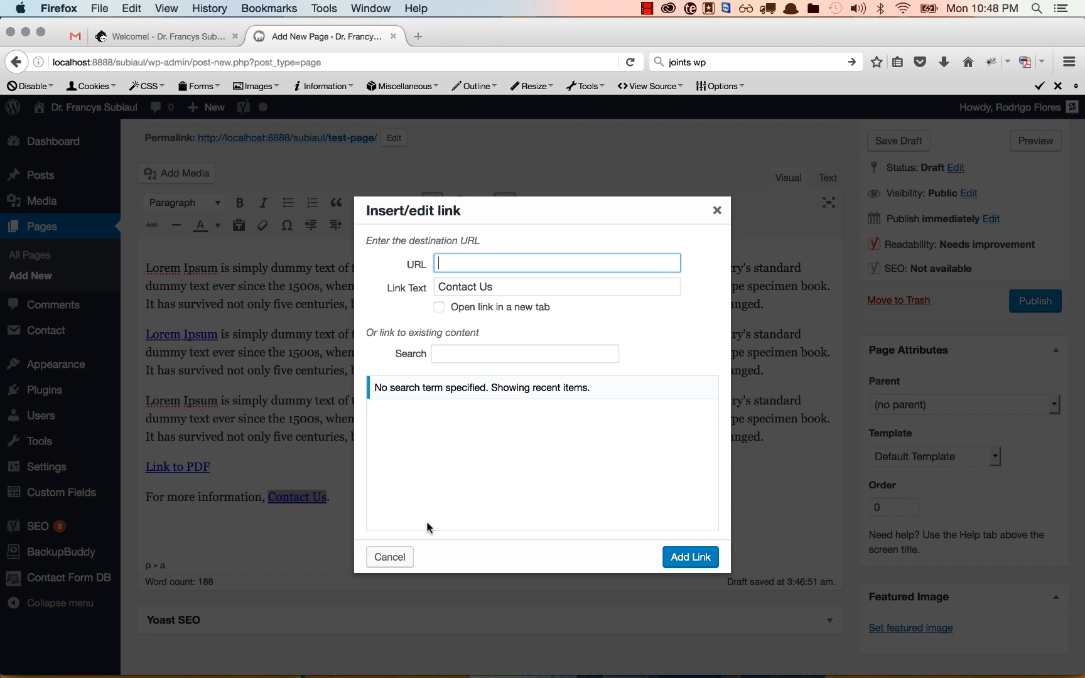
{"action": "left_click", "coordinate": [470, 348]}
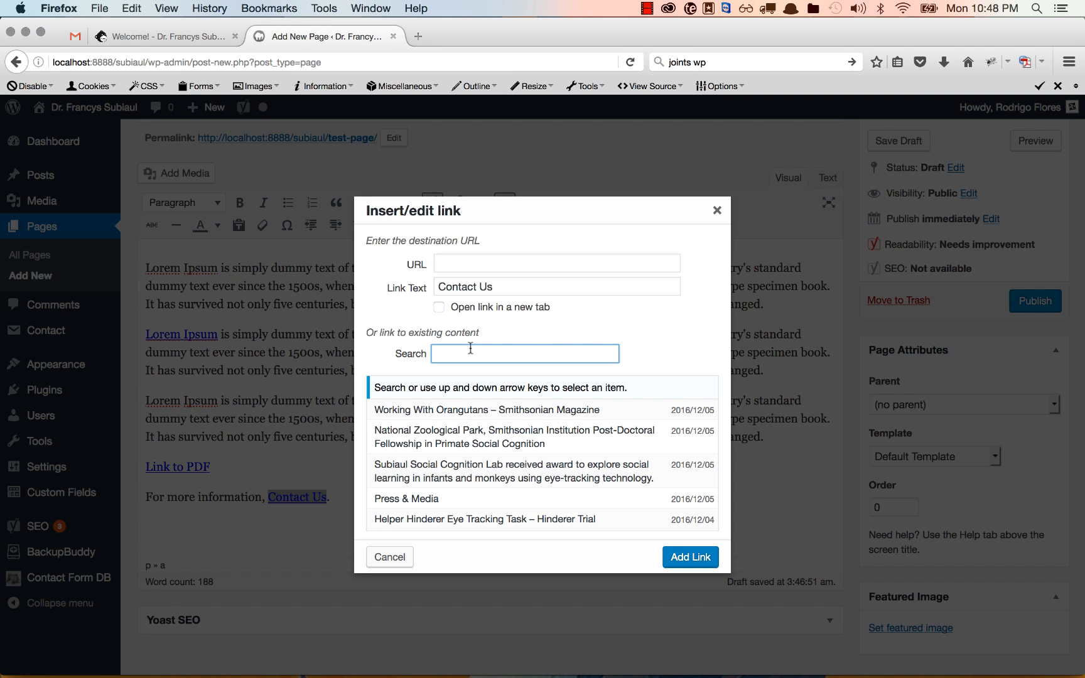
{"action": "type", "text": "Contac"}
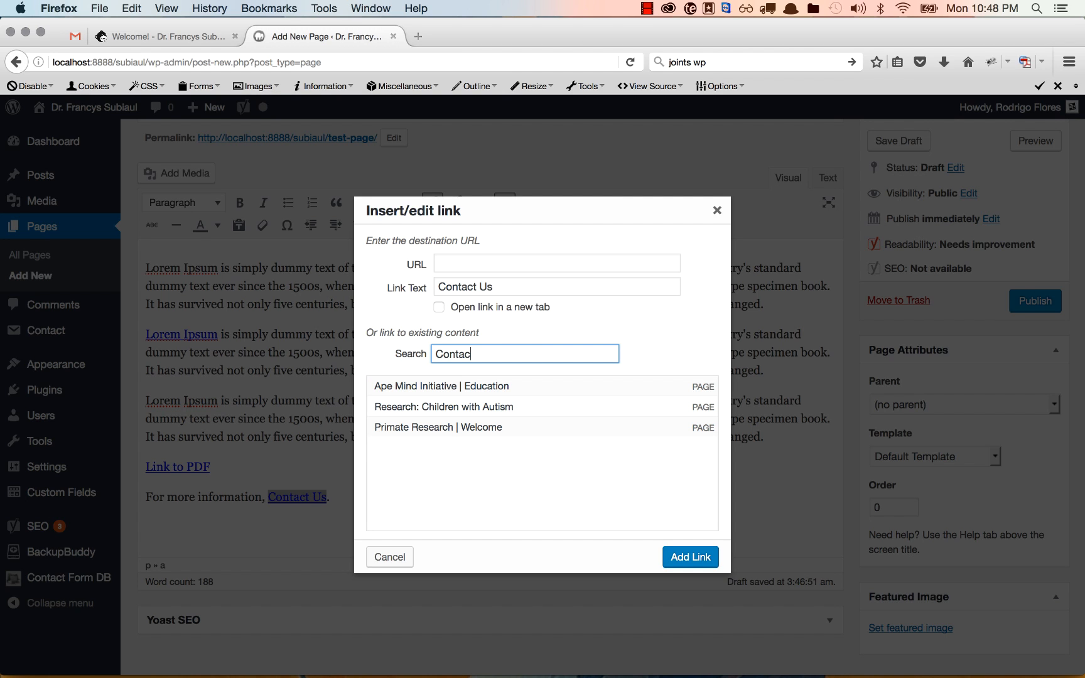
{"action": "key", "text": "super+a"}
{"action": "key", "text": "BackSpace"}
{"action": "type", "text": "Publ"}
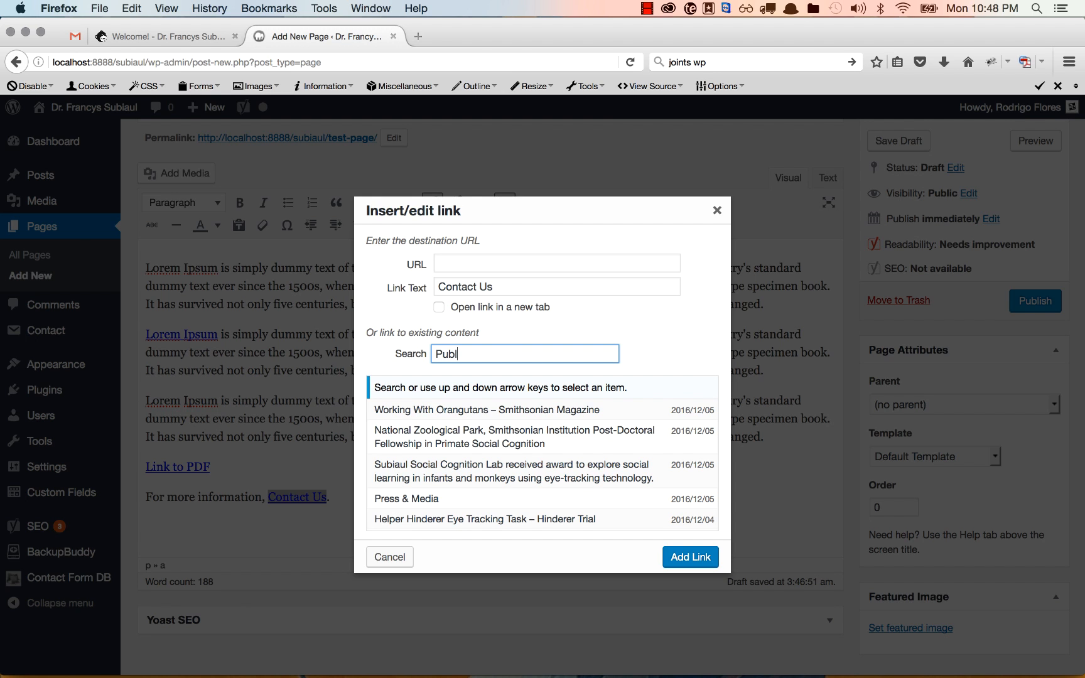
{"action": "type", "text": "ica"}
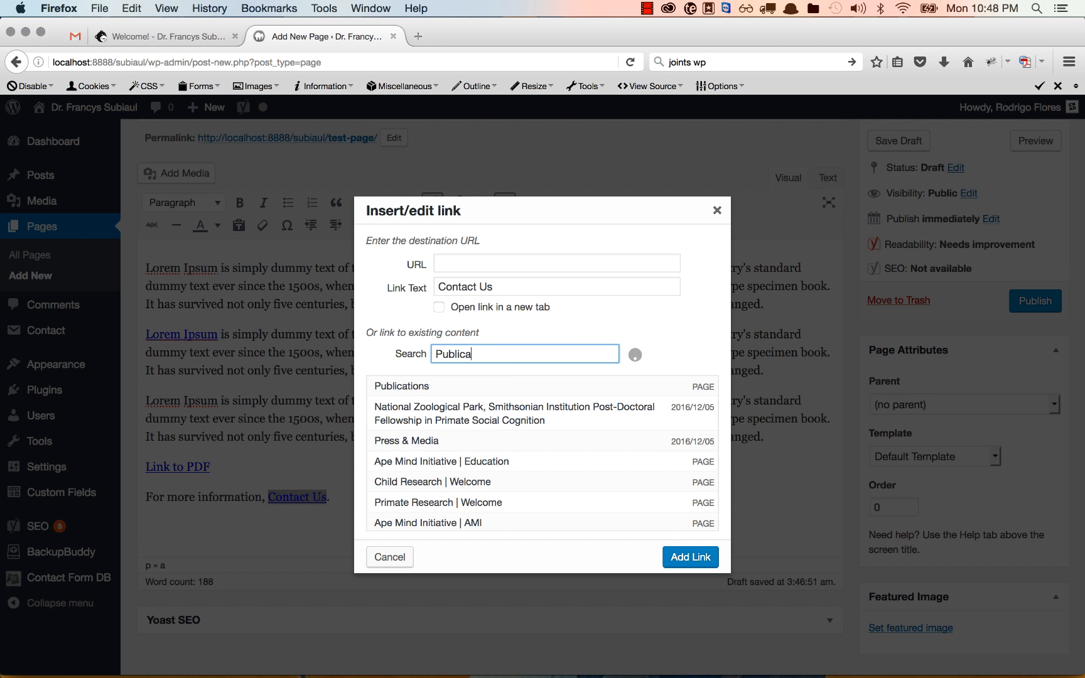
{"action": "left_click", "coordinate": [414, 388]}
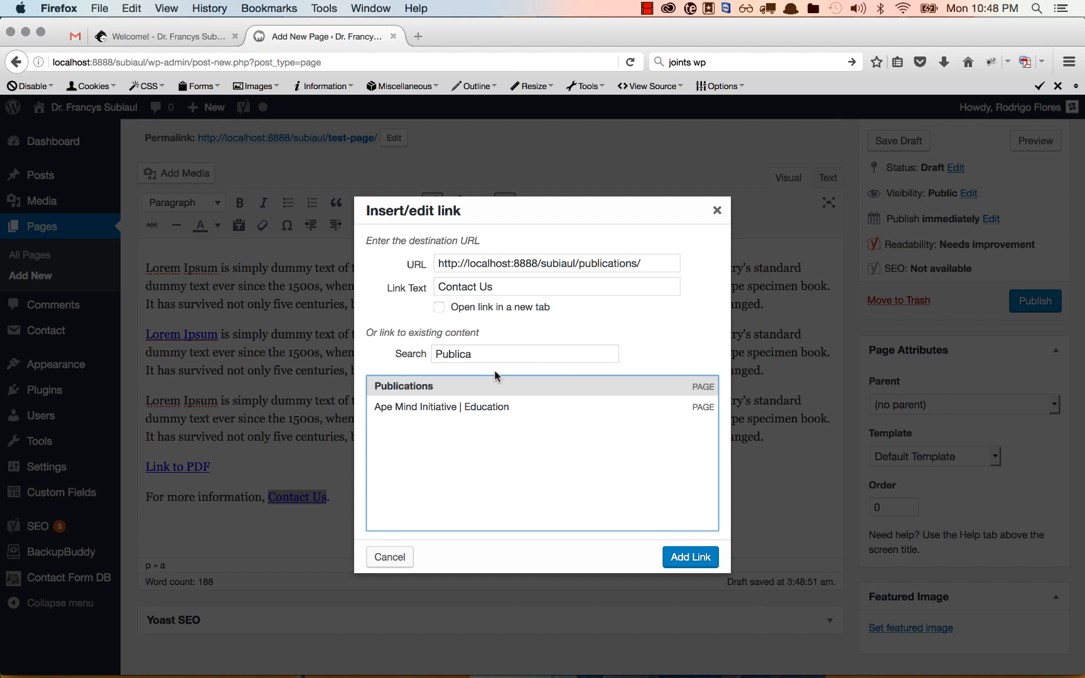
{"action": "left_click", "coordinate": [438, 307]}
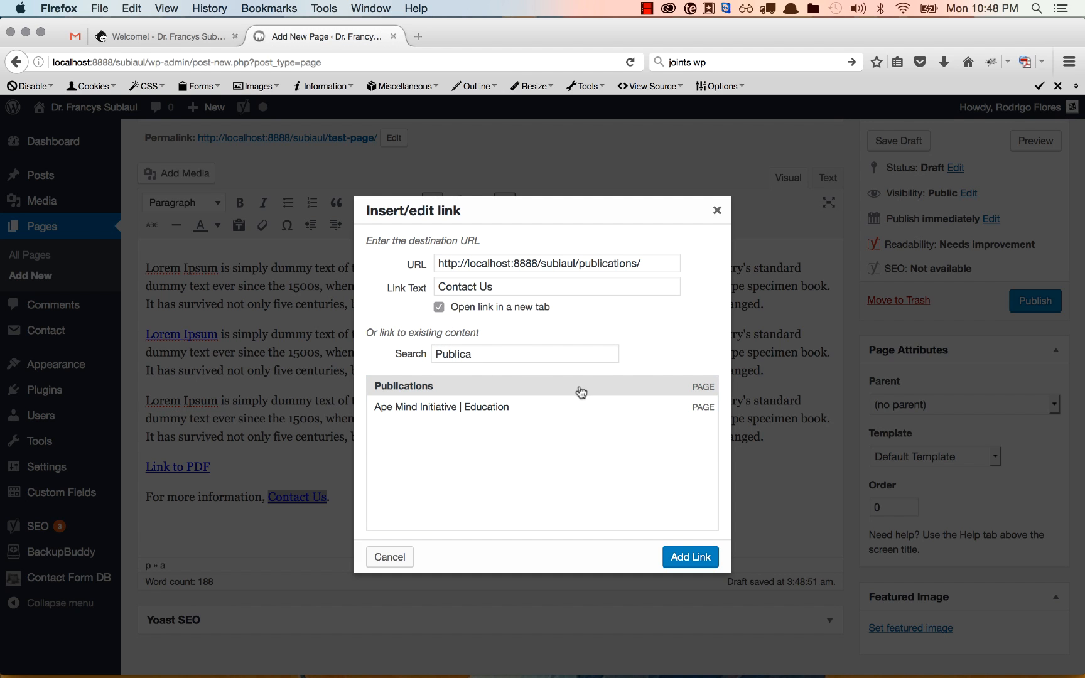
{"action": "left_click", "coordinate": [683, 557]}
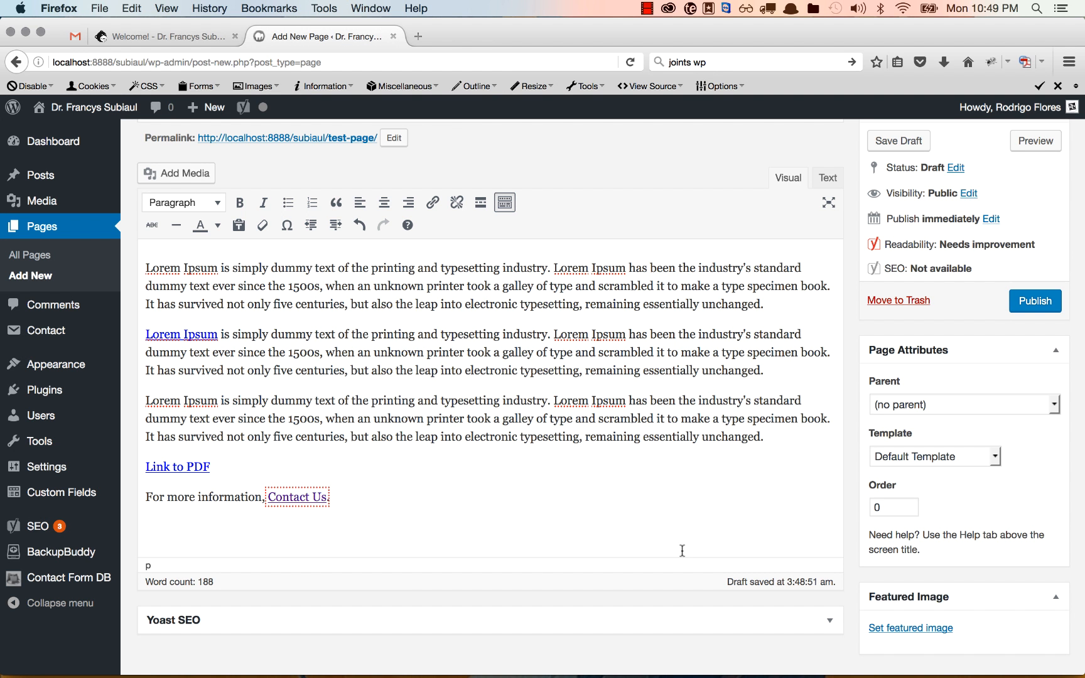
Publish Test Page and view the live page, scrolling through its paragraphs and links
{"action": "left_click", "coordinate": [1035, 300]}
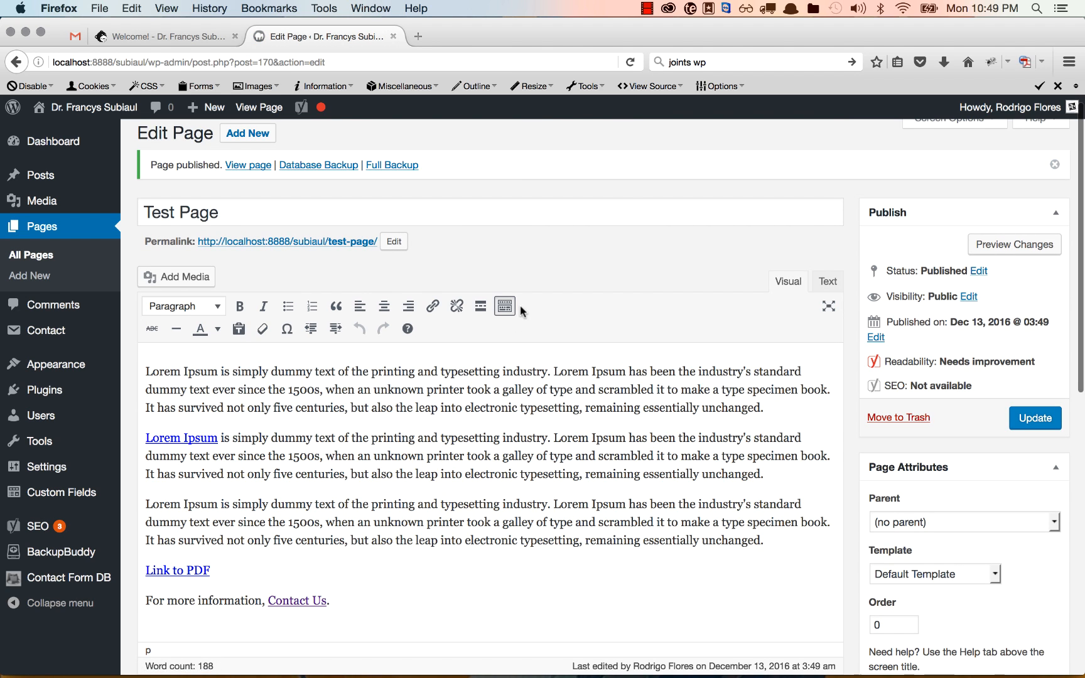
{"action": "left_click", "coordinate": [248, 166]}
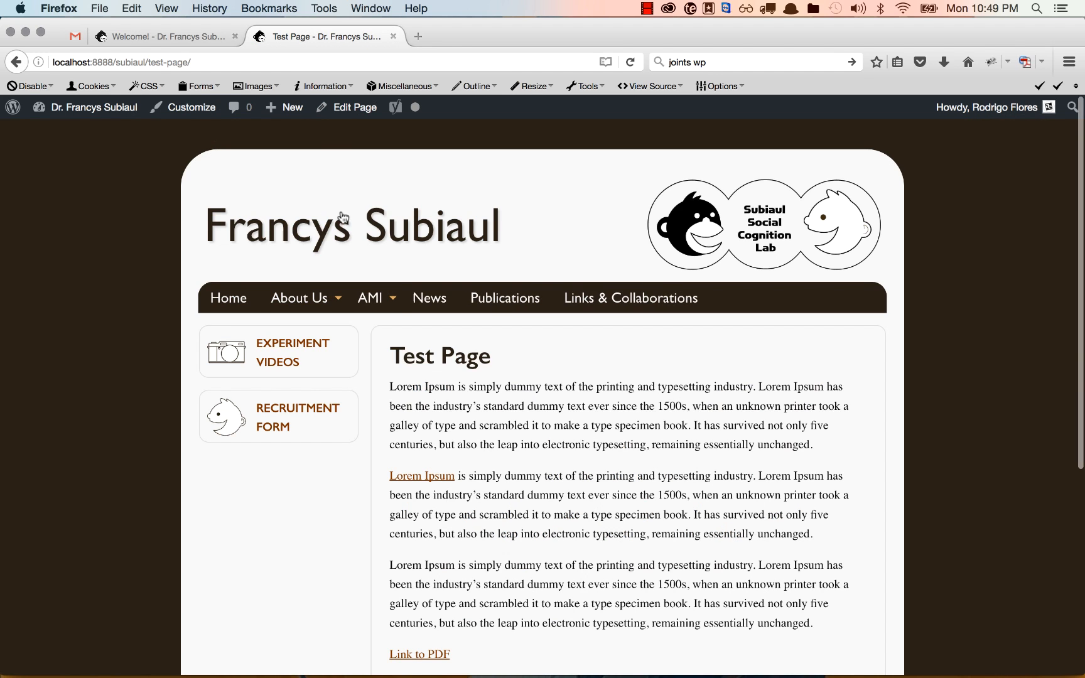
{"action": "scroll", "coordinate": [425, 377], "scroll_direction": "down", "scroll_amount": 3}
{"action": "scroll", "coordinate": [423, 324], "scroll_direction": "down", "scroll_amount": 5}
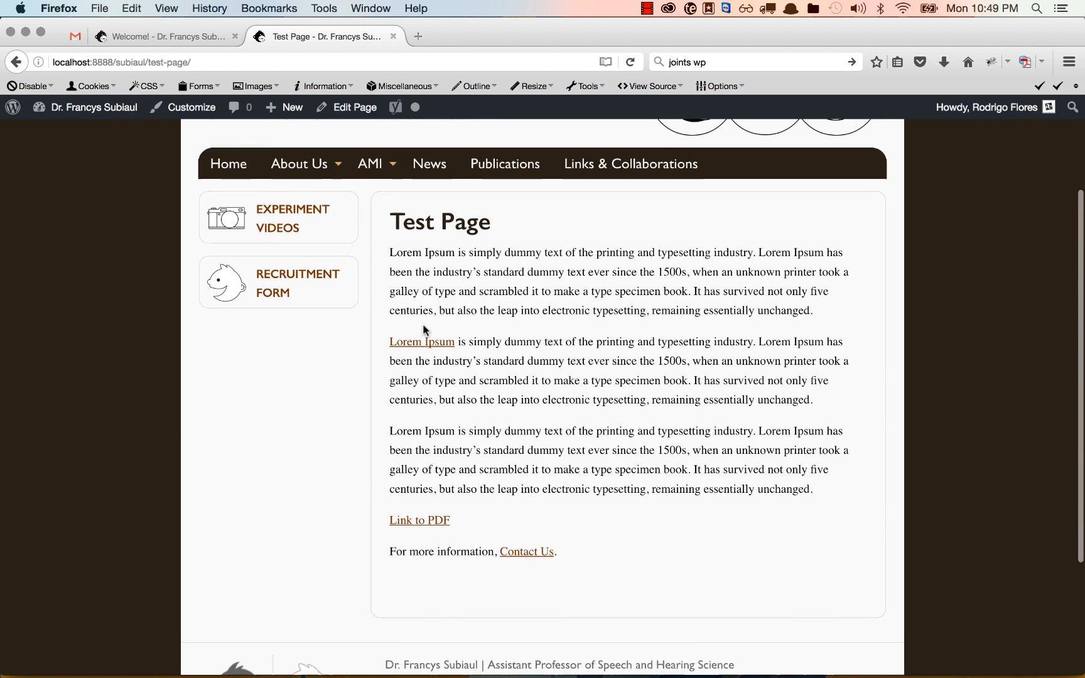
{"action": "scroll", "coordinate": [424, 331], "scroll_direction": "up", "scroll_amount": 3}
{"action": "scroll", "coordinate": [370, 242], "scroll_direction": "up", "scroll_amount": 4}
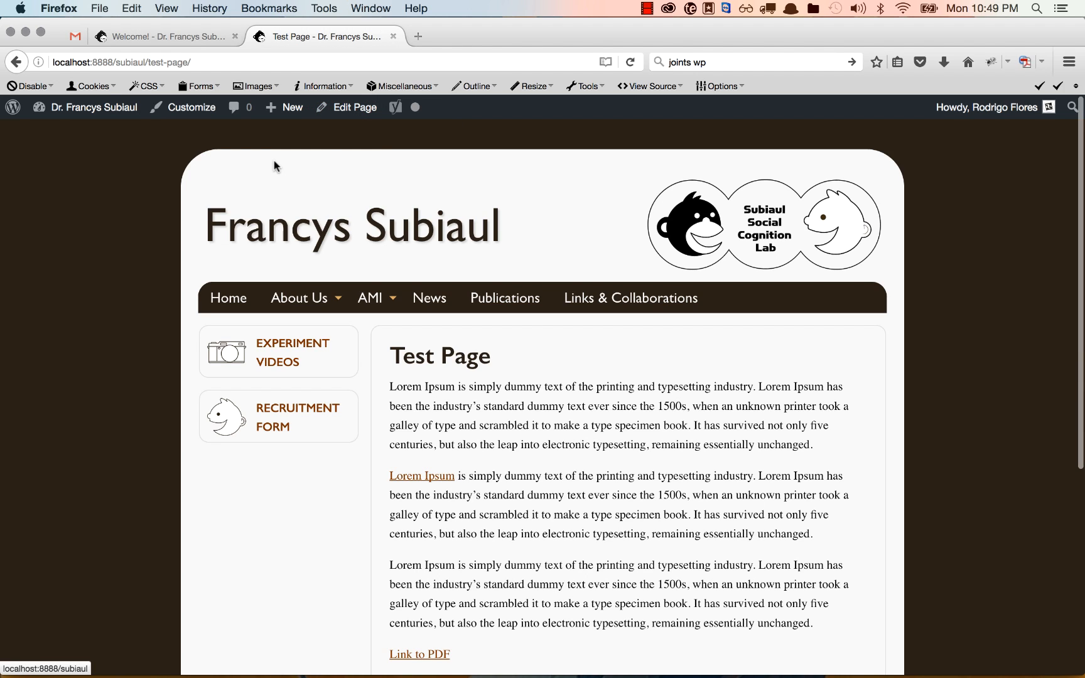
Back in the editor, choose ZoogoerCover.jpg from the media library at thumbnail size
{"action": "left_click", "coordinate": [365, 117]}
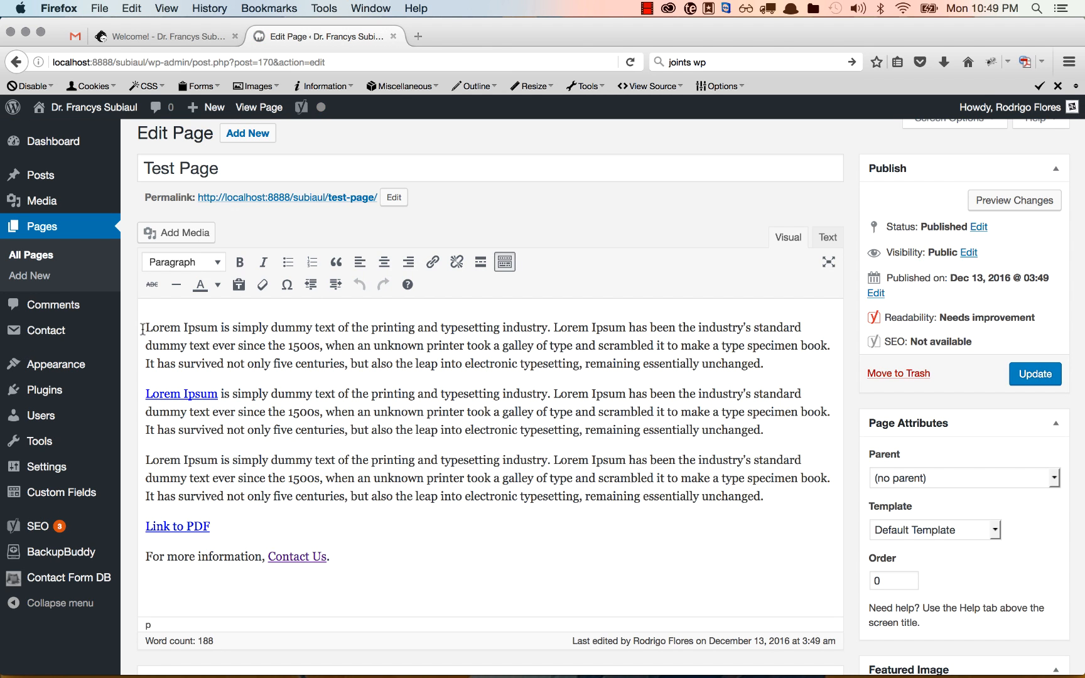
{"action": "left_click", "coordinate": [186, 232]}
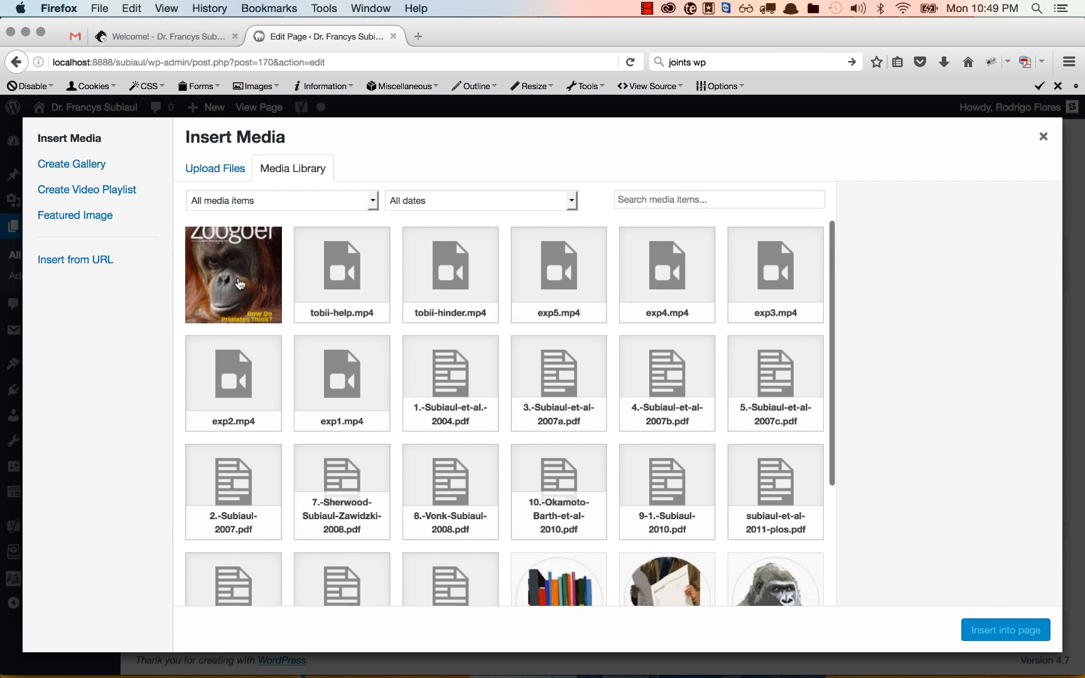
{"action": "left_click", "coordinate": [235, 286]}
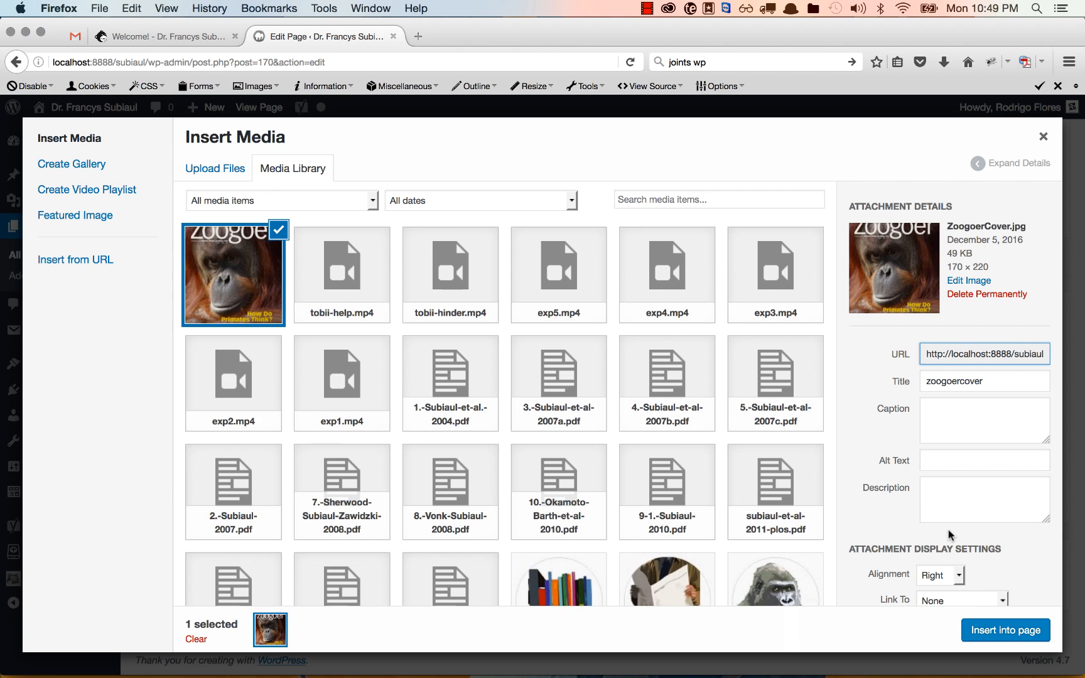
{"action": "scroll", "coordinate": [1017, 571], "scroll_direction": "down", "scroll_amount": 1}
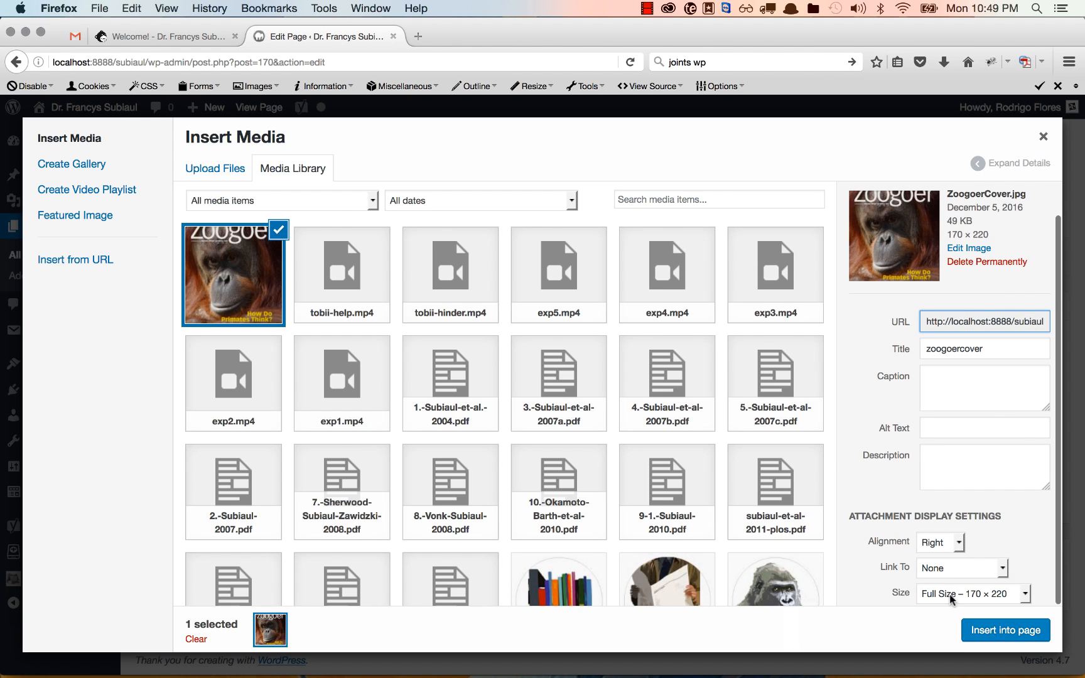
{"action": "left_click", "coordinate": [952, 595]}
{"action": "left_click", "coordinate": [952, 611]}
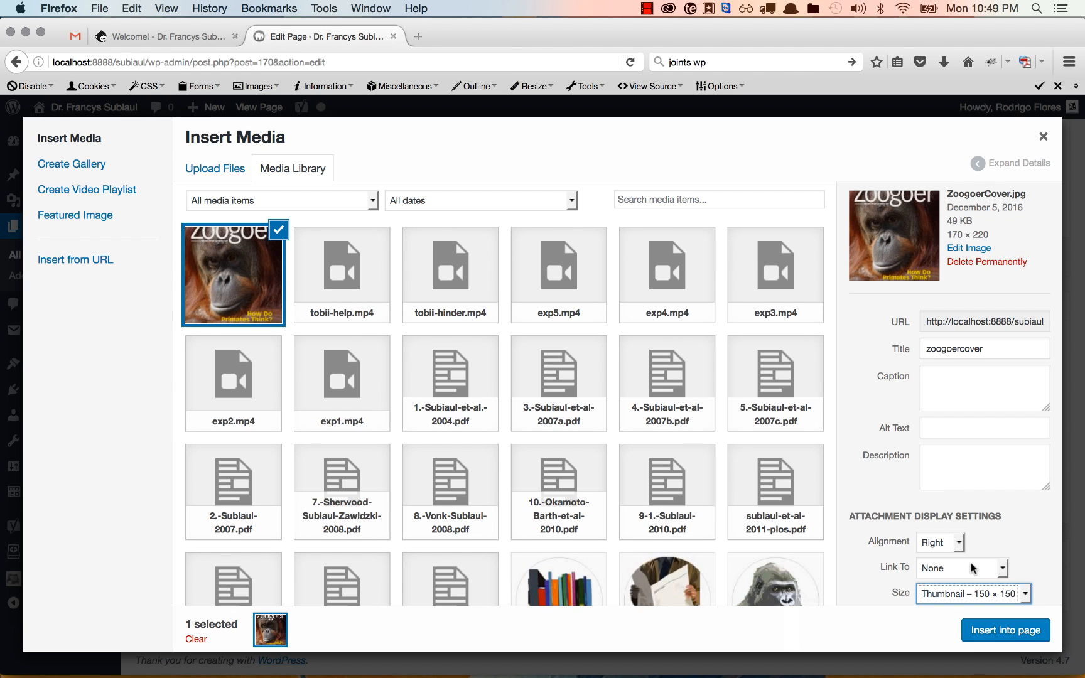
Set the image to right alignment with a Custom URL link and insert it
{"action": "left_click", "coordinate": [936, 544]}
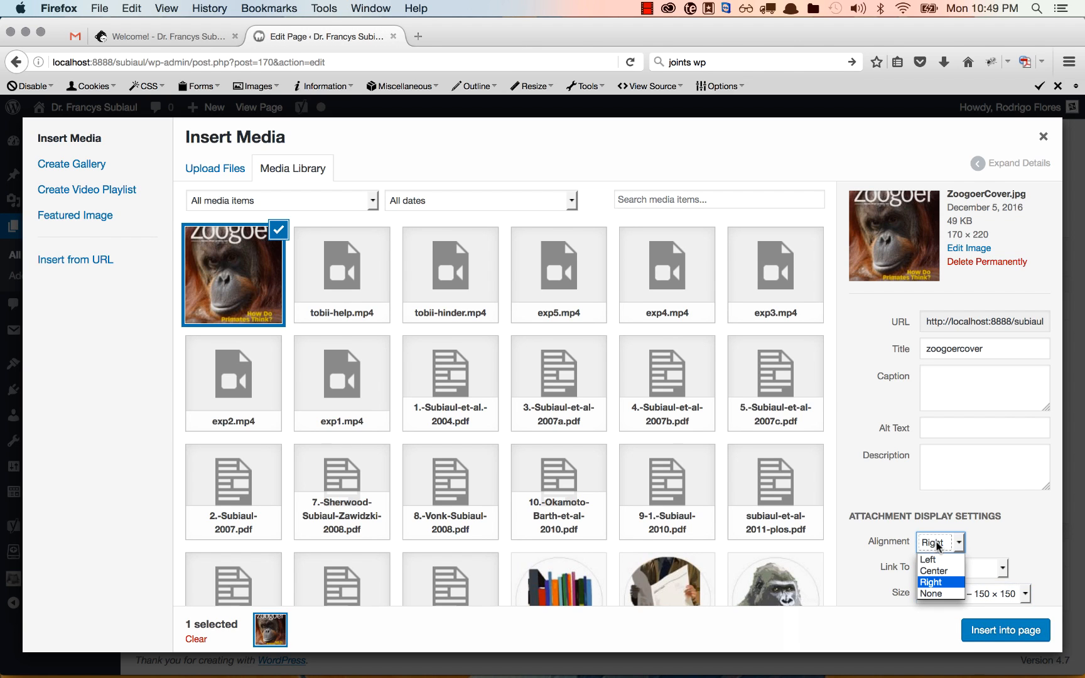
{"action": "left_click", "coordinate": [939, 582]}
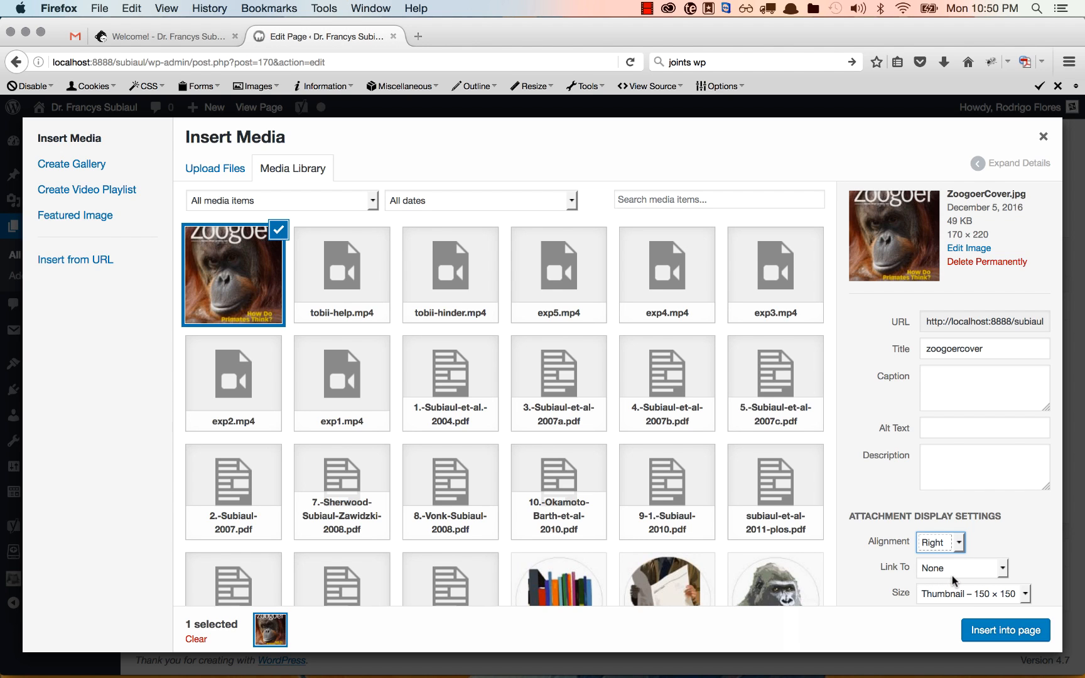
{"action": "left_click", "coordinate": [961, 569]}
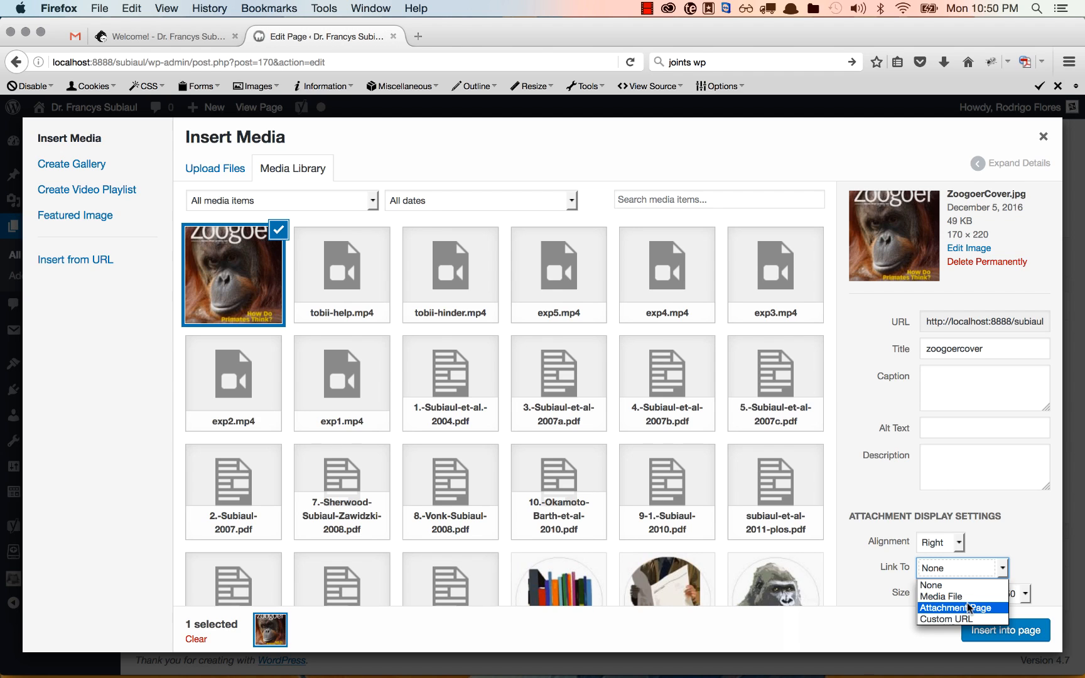
{"action": "left_click", "coordinate": [963, 618]}
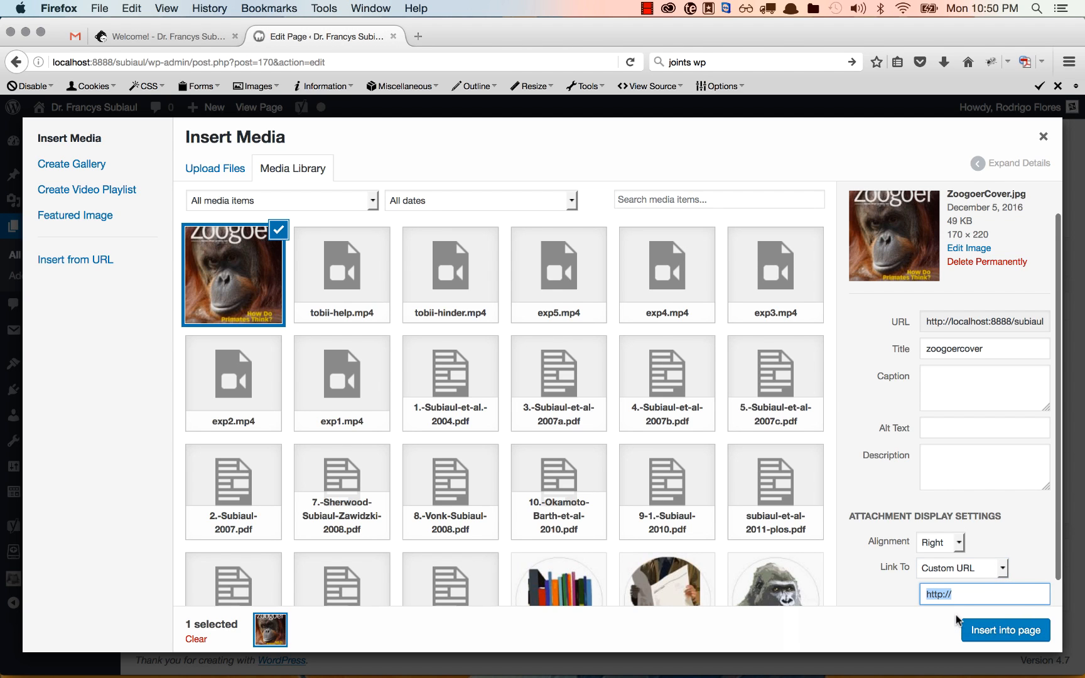
{"action": "scroll", "coordinate": [977, 558], "scroll_direction": "down", "scroll_amount": 1}
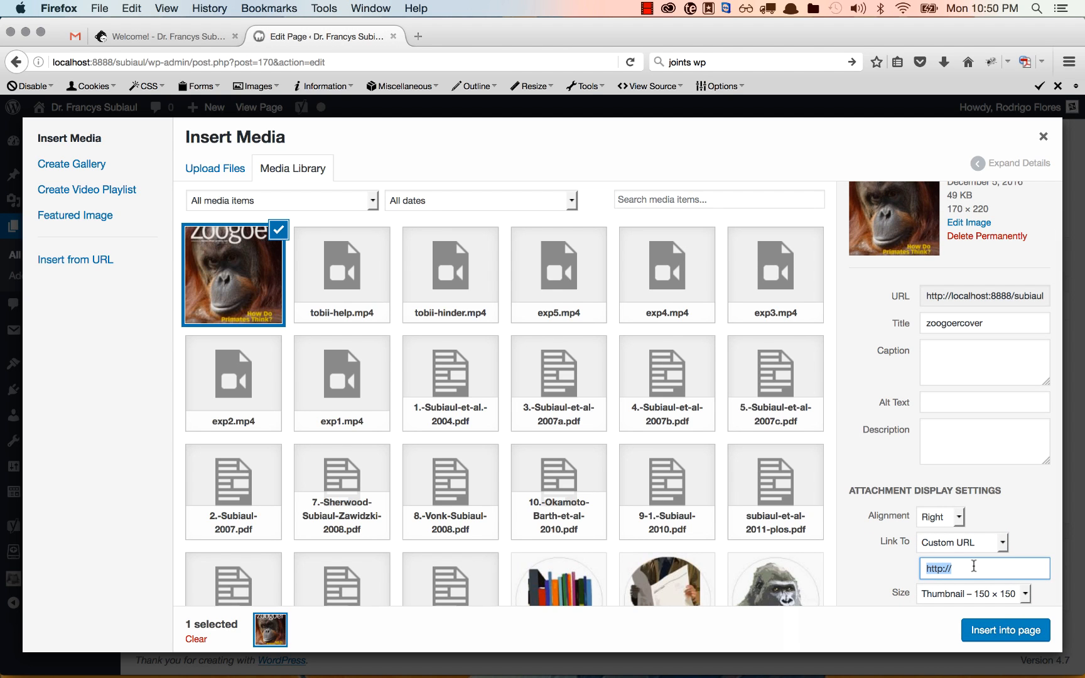
{"action": "left_click", "coordinate": [973, 566]}
{"action": "left_click", "coordinate": [1004, 630]}
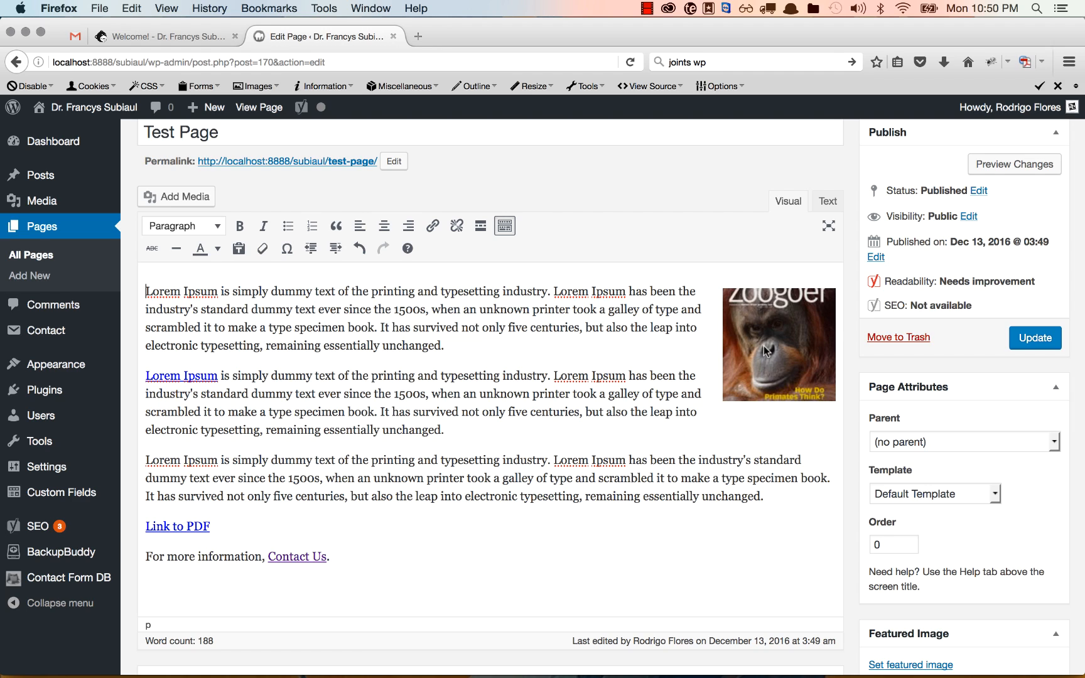
Change the Zoogoer image to Full Size 170 × 220 and update the page
{"action": "left_click", "coordinate": [763, 351]}
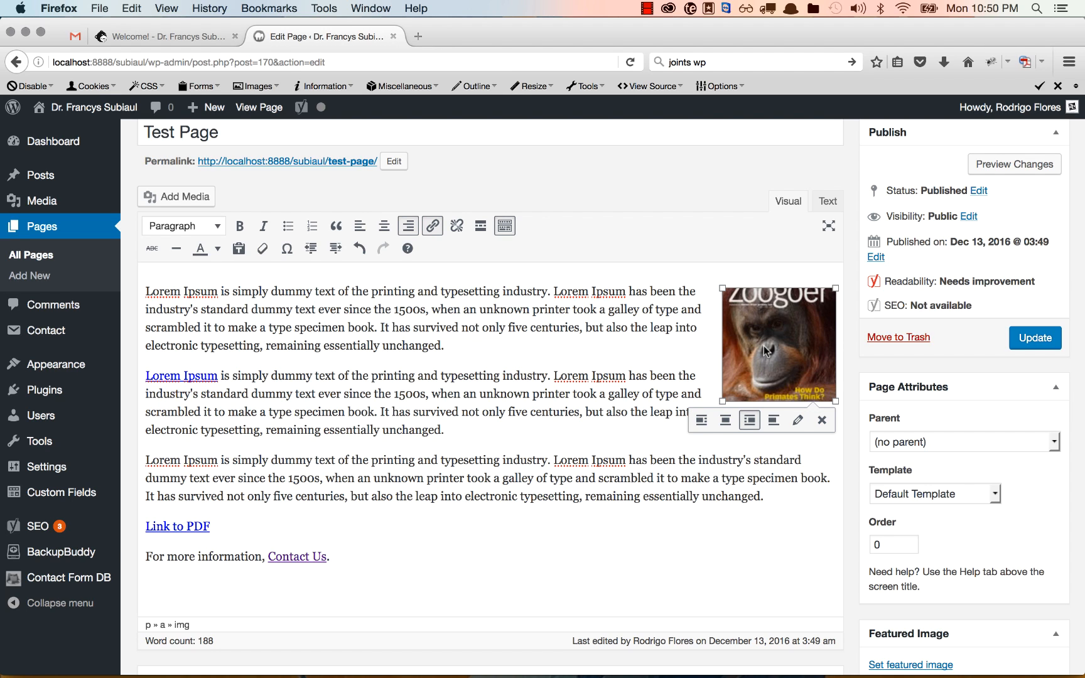
{"action": "left_click", "coordinate": [796, 421]}
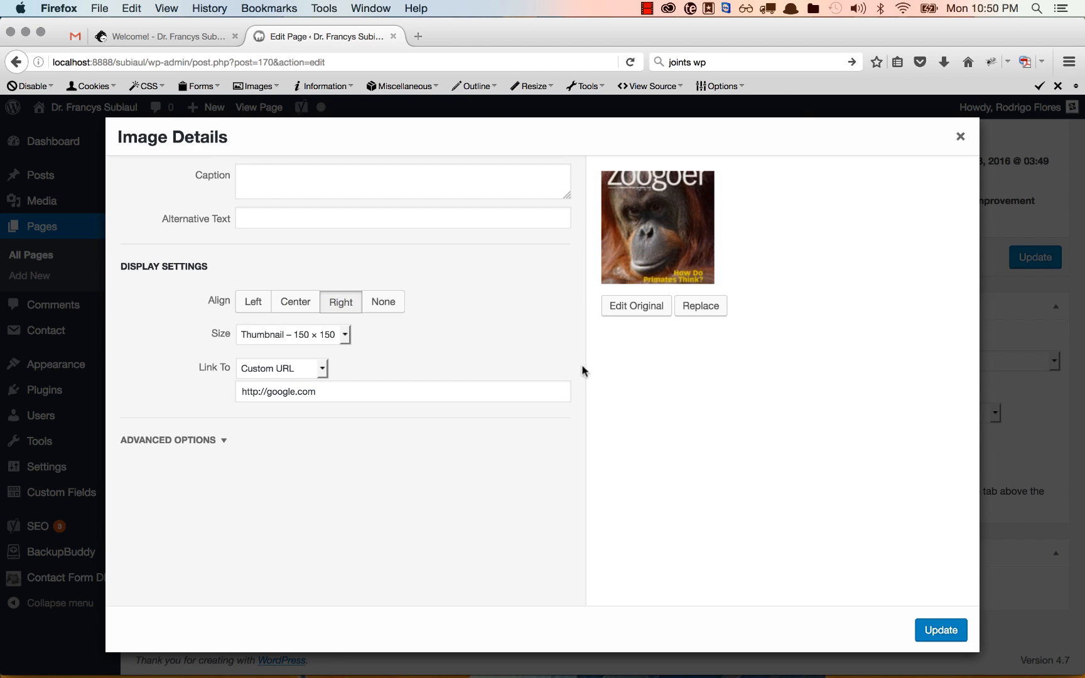
{"action": "left_click", "coordinate": [280, 338]}
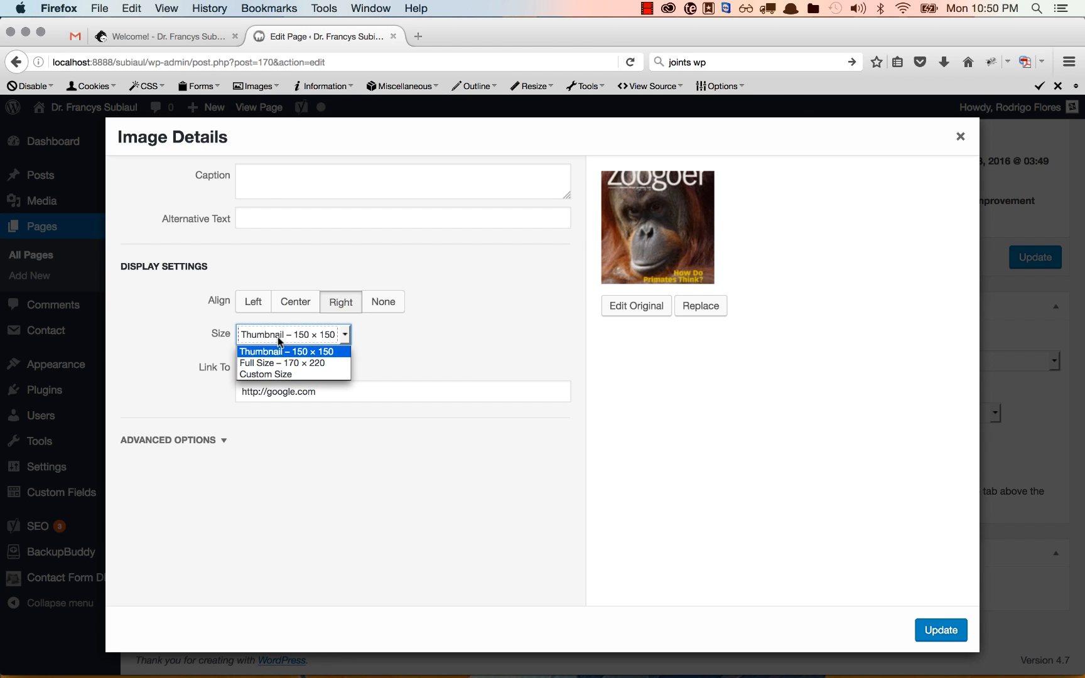
{"action": "left_click", "coordinate": [281, 363]}
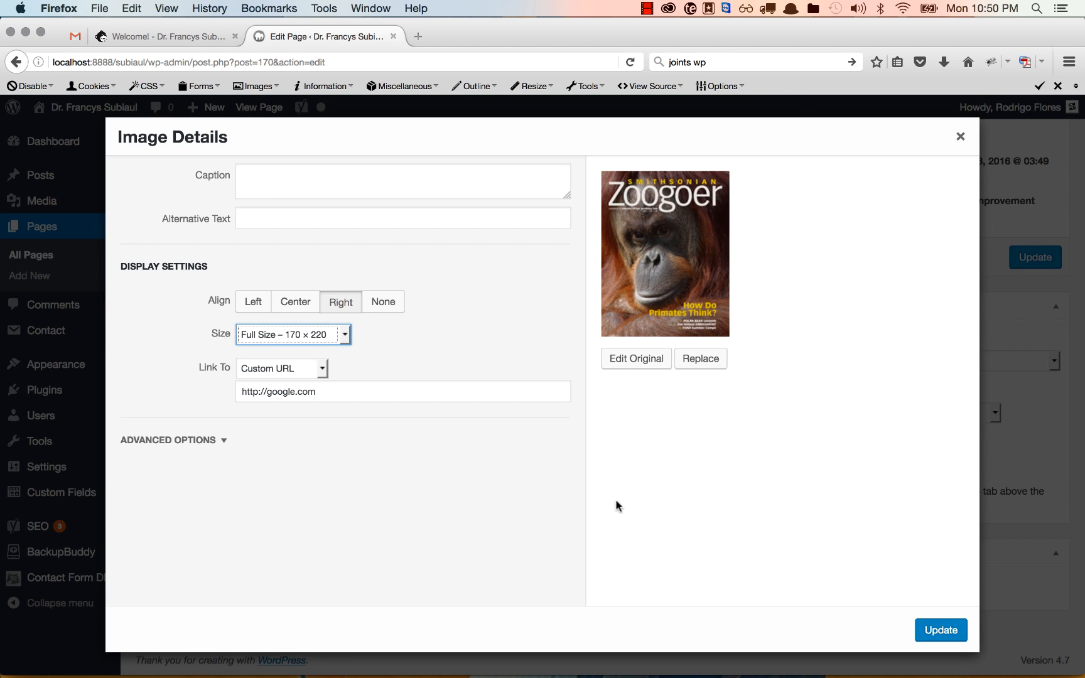
{"action": "left_click", "coordinate": [940, 630]}
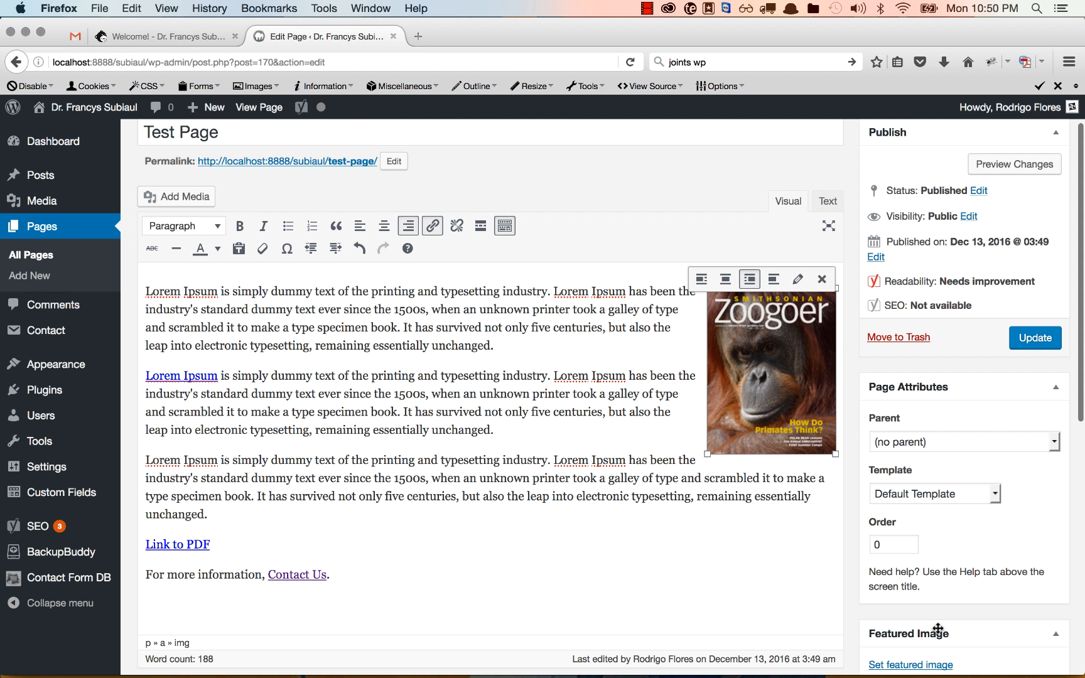
{"action": "left_click", "coordinate": [1034, 337]}
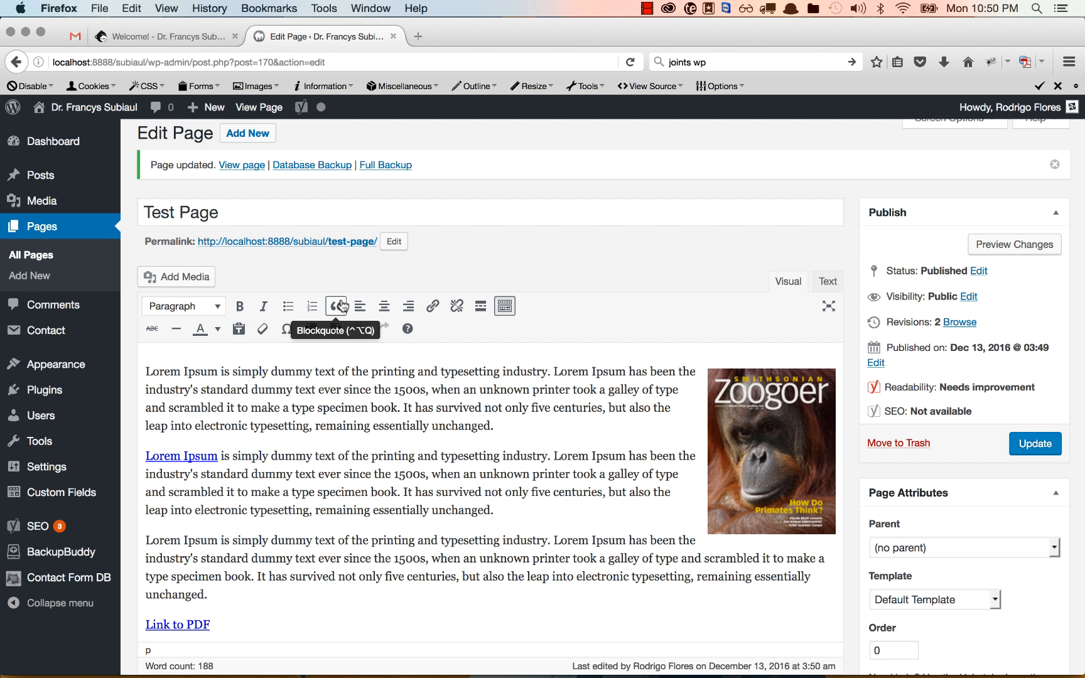
Add a copy of the Lorem Ipsum paragraph after the first, trimmed to end at 'since the 1500s'
{"action": "left_click", "coordinate": [502, 419]}
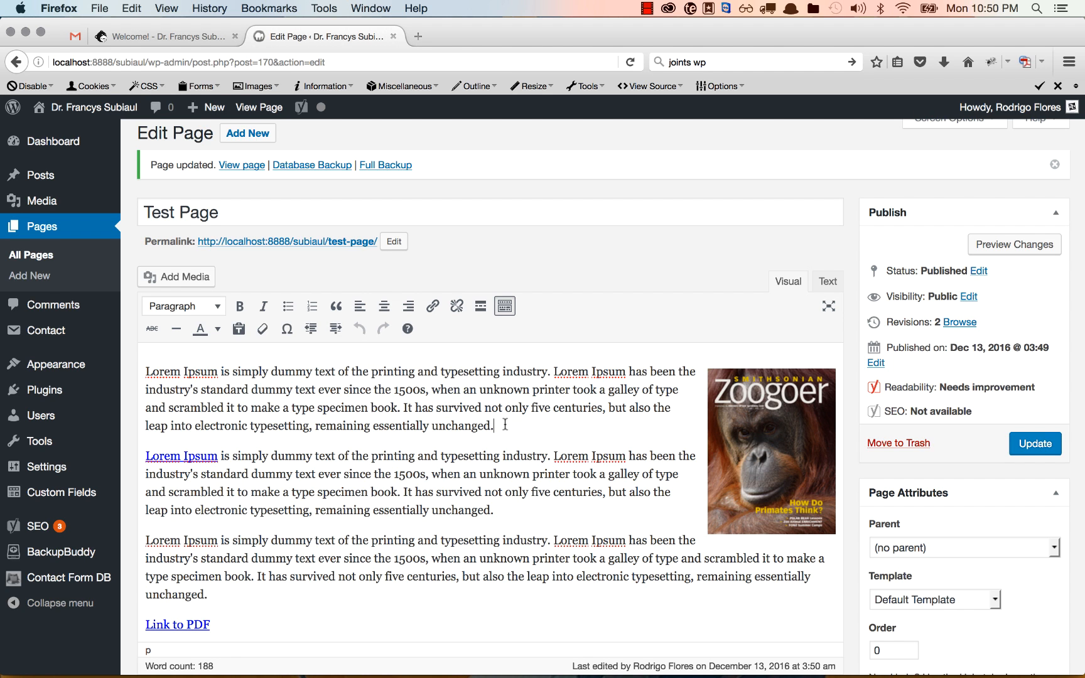
{"action": "key", "text": "Return"}
{"action": "type", "text": "lor"}
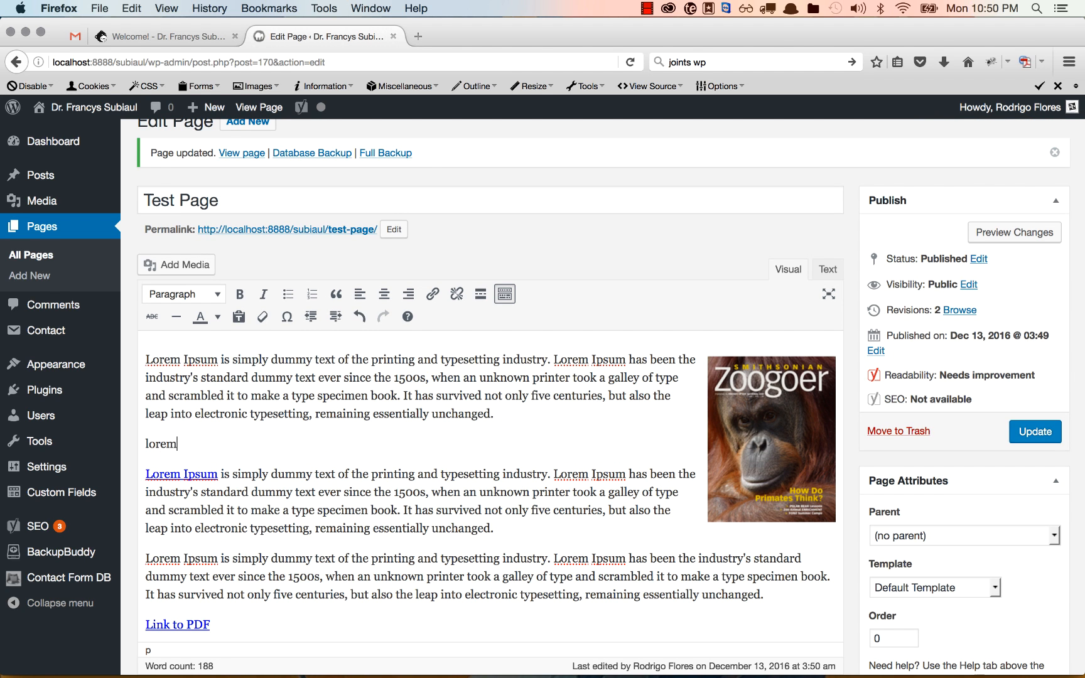
{"action": "type", "text": "em"}
{"action": "key", "text": "super+z"}
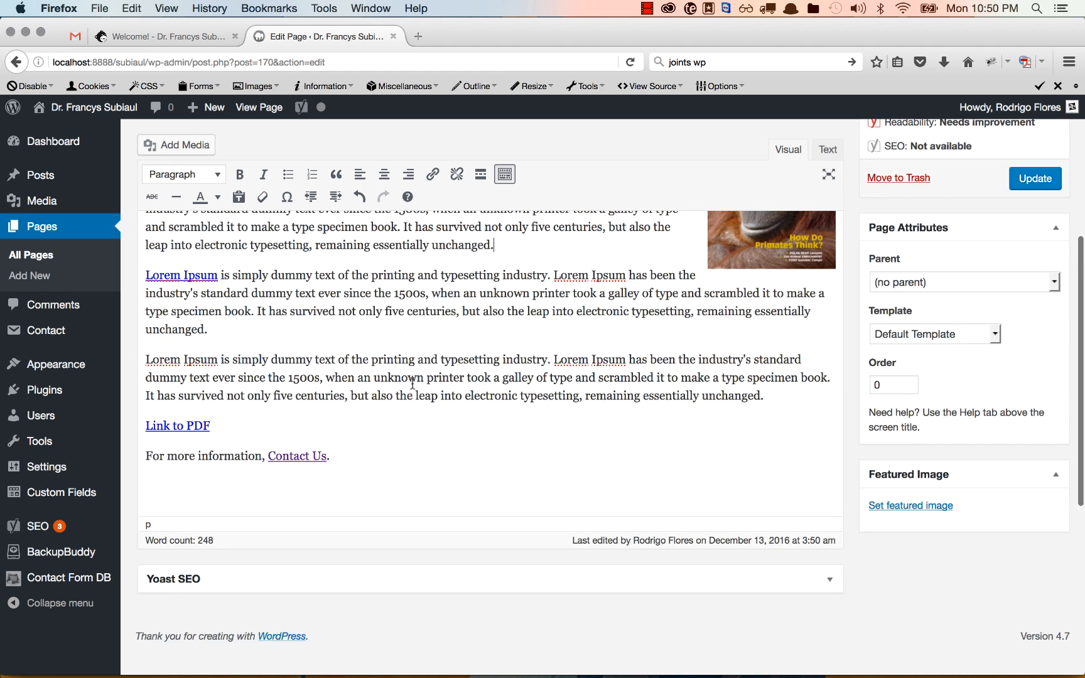
{"action": "scroll", "coordinate": [412, 384], "scroll_direction": "up", "scroll_amount": 2}
{"action": "scroll", "coordinate": [410, 401], "scroll_direction": "up", "scroll_amount": 1}
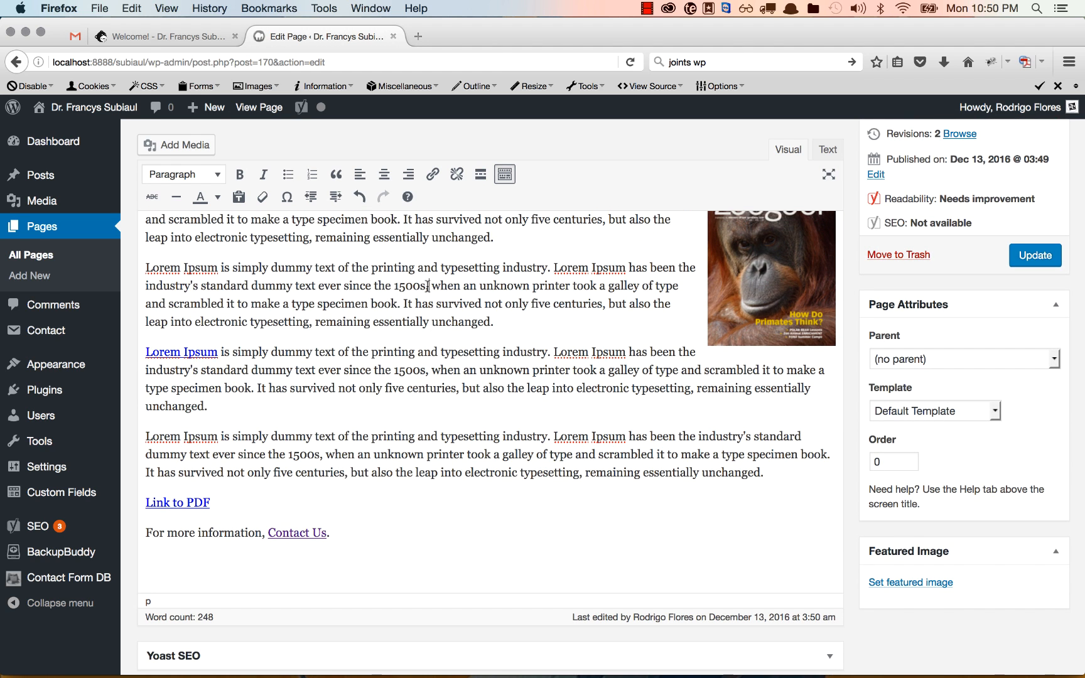
{"action": "left_click_drag", "start_coordinate": [428, 285], "coordinate": [497, 331]}
{"action": "key", "text": "BackSpace"}
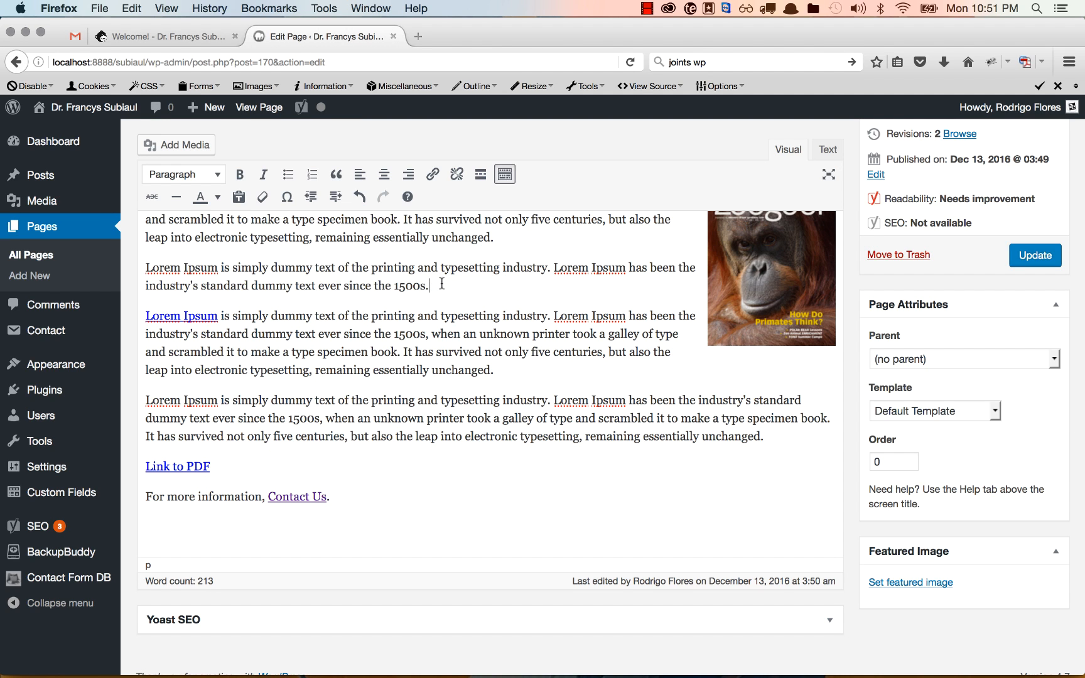
Format the shortened paragraph as a blockquote
{"action": "left_click_drag", "start_coordinate": [436, 284], "coordinate": [144, 260]}
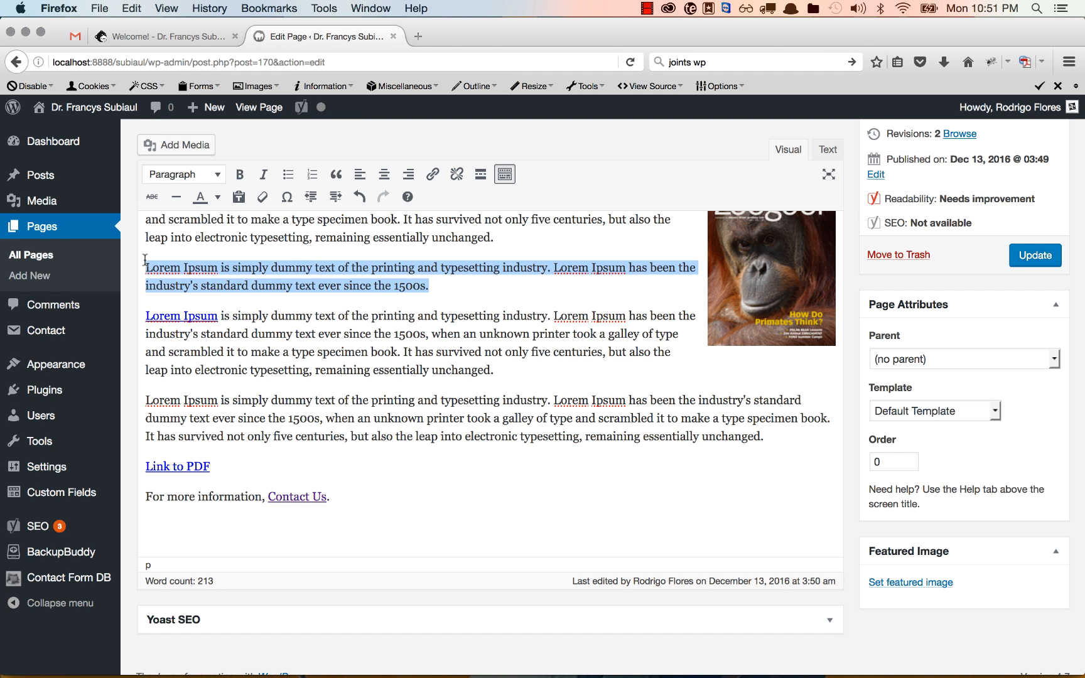
{"action": "left_click", "coordinate": [336, 173]}
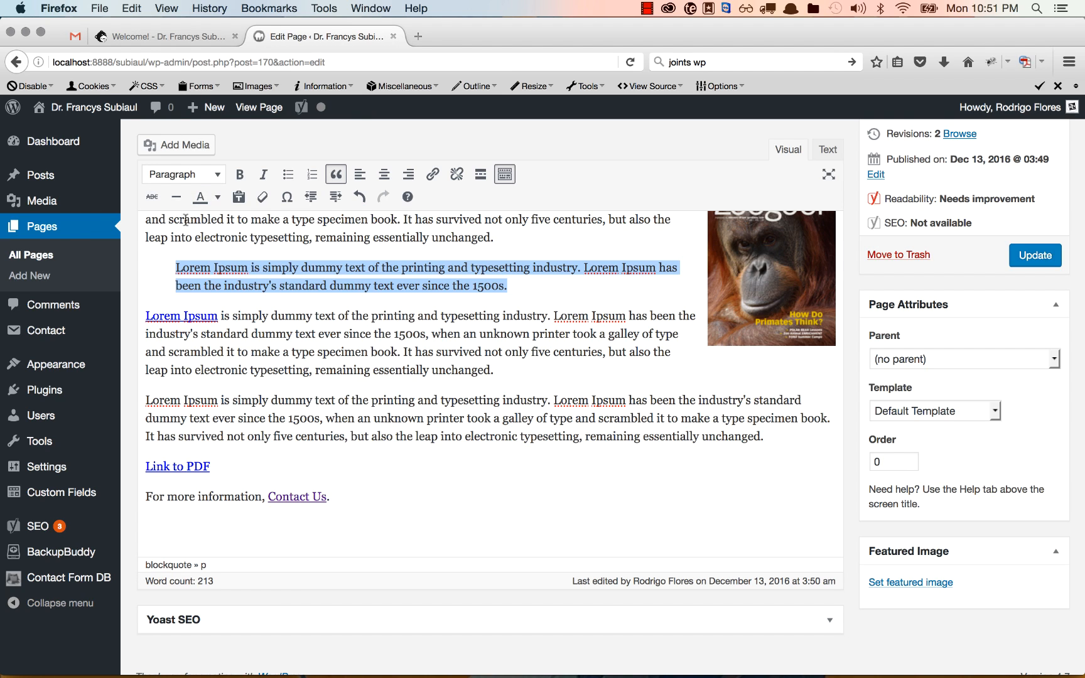
{"action": "left_click", "coordinate": [546, 375]}
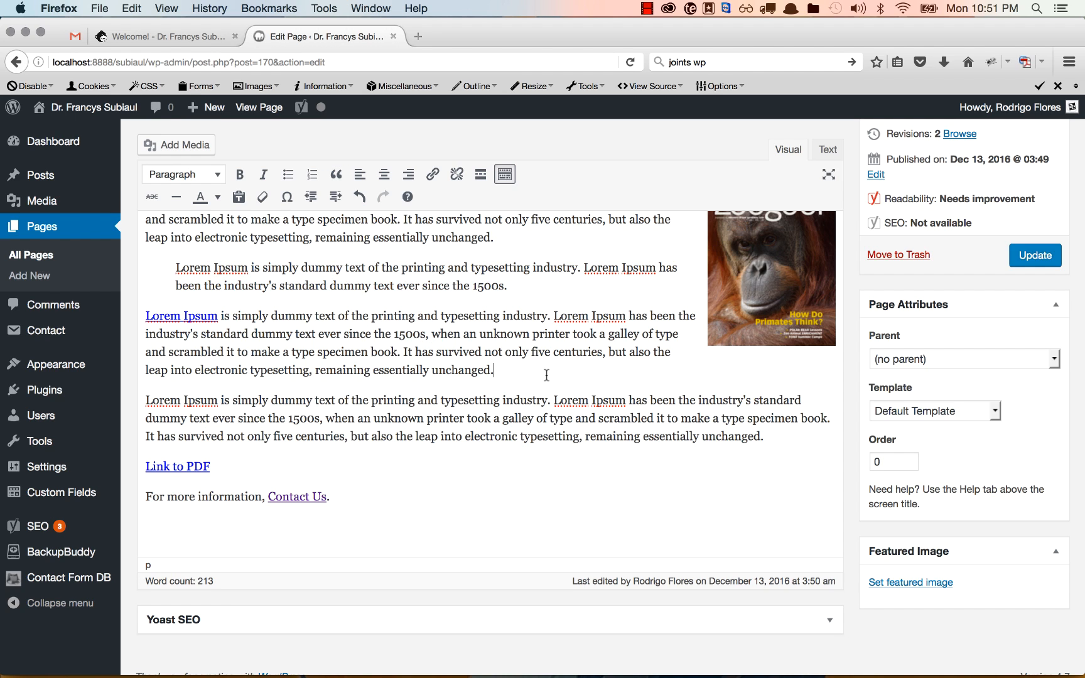
Insert a horizontal line after the linked Lorem Ipsum paragraph using the second toolbar row
{"action": "left_click", "coordinate": [177, 198]}
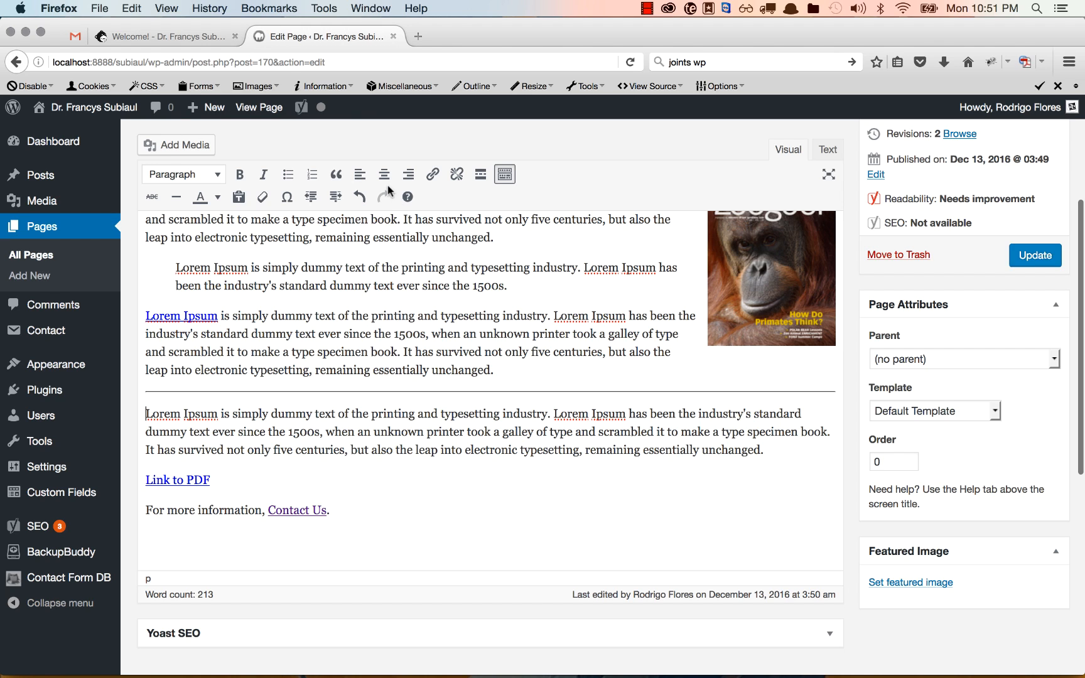
{"action": "left_click", "coordinate": [506, 179]}
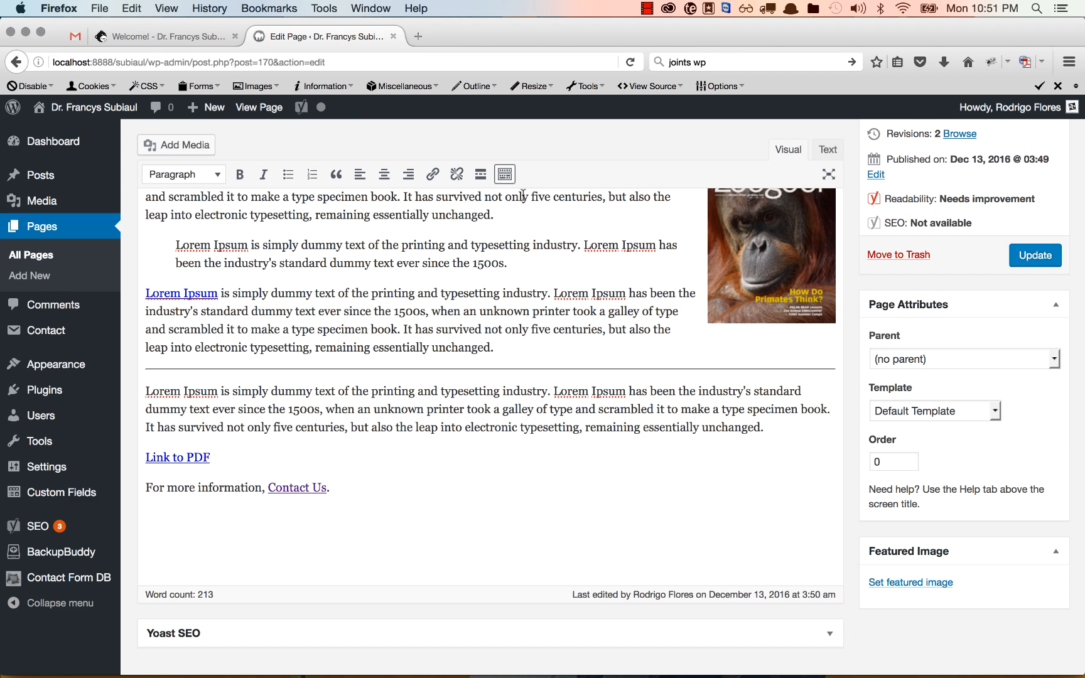
{"action": "left_click", "coordinate": [506, 179]}
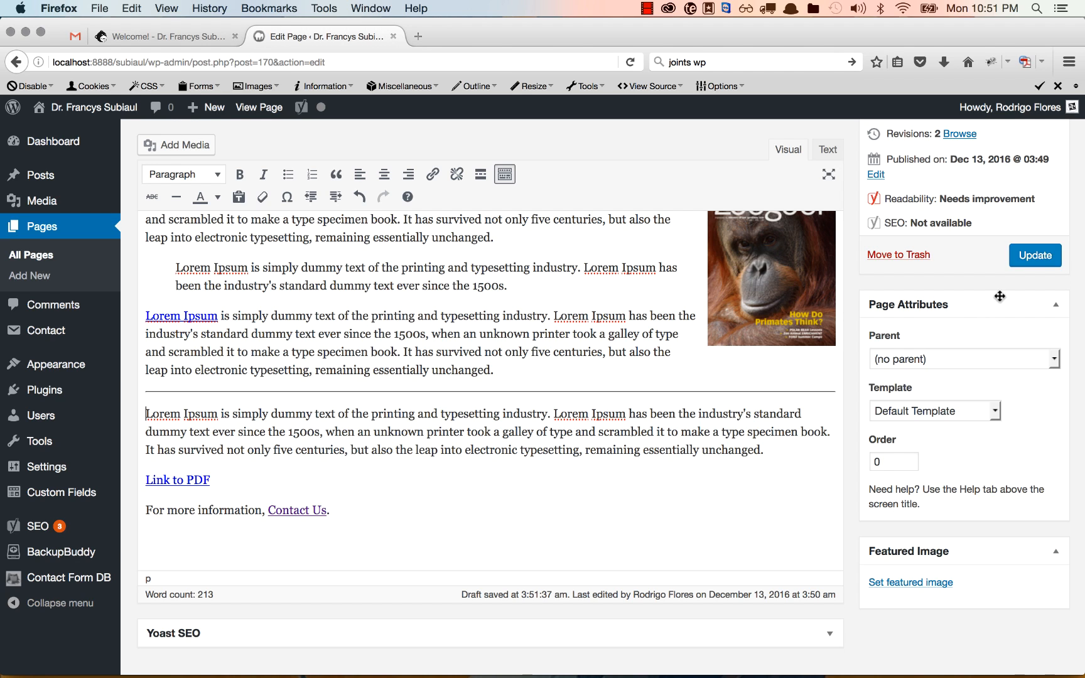
Update the Test Page and check its blockquote and horizontal line on the live page
{"action": "left_click", "coordinate": [1026, 265]}
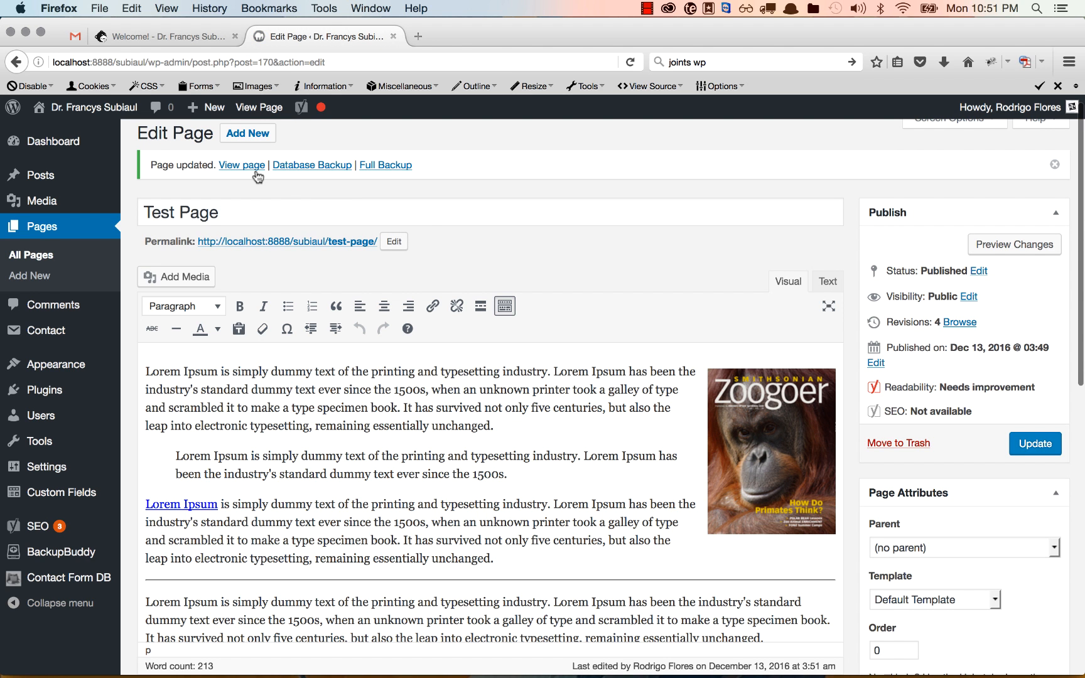
{"action": "left_click", "coordinate": [257, 167]}
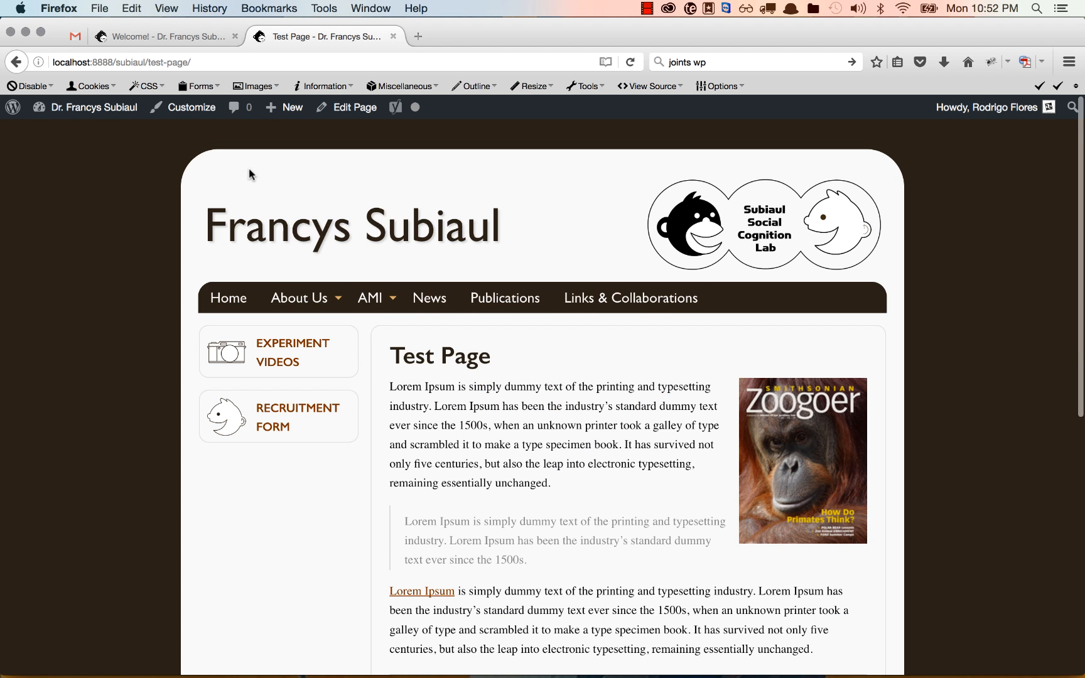
{"action": "scroll", "coordinate": [417, 269], "scroll_direction": "down", "scroll_amount": 5}
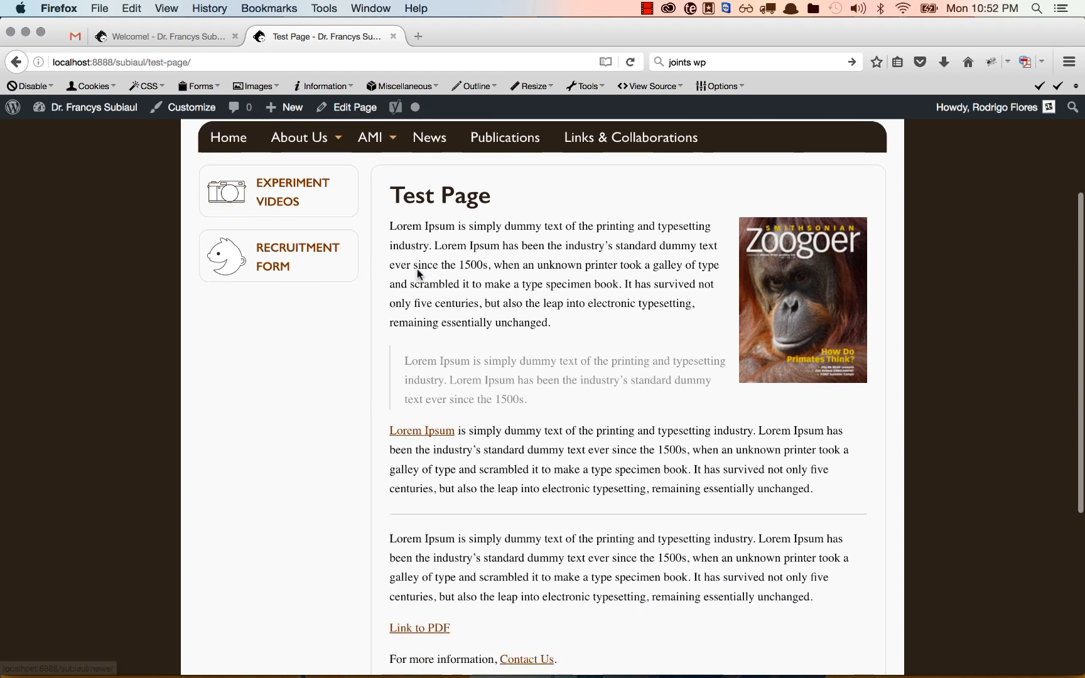
{"action": "scroll", "coordinate": [417, 269], "scroll_direction": "down", "scroll_amount": 3}
{"action": "scroll", "coordinate": [417, 268], "scroll_direction": "up", "scroll_amount": 5}
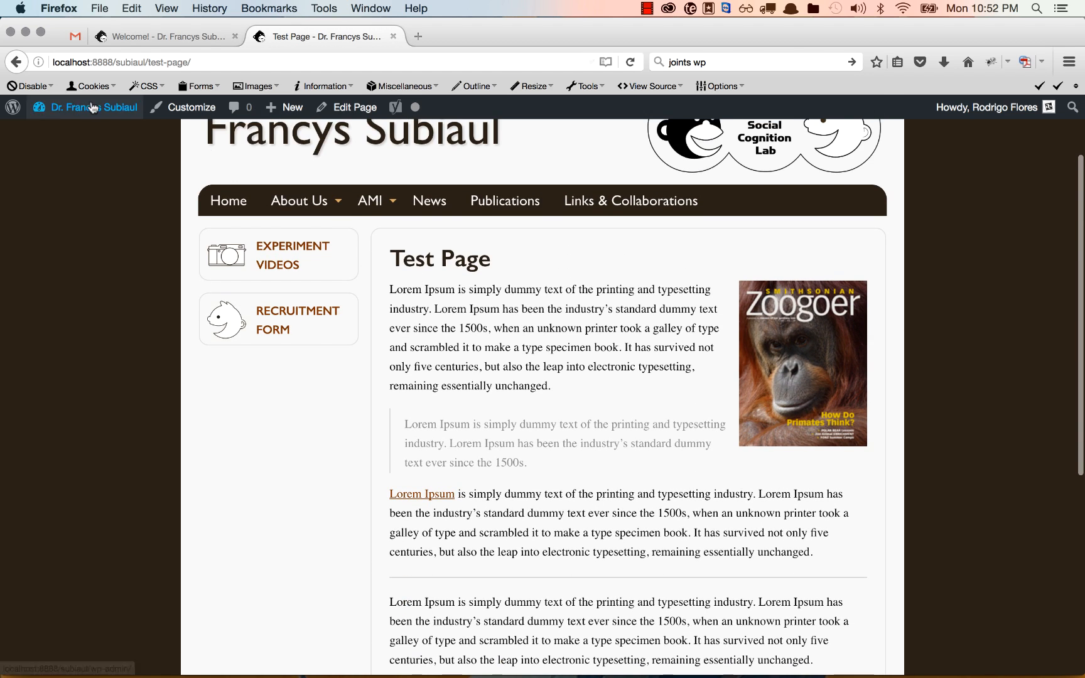
{"action": "mouse_move", "coordinate": [91, 108]}
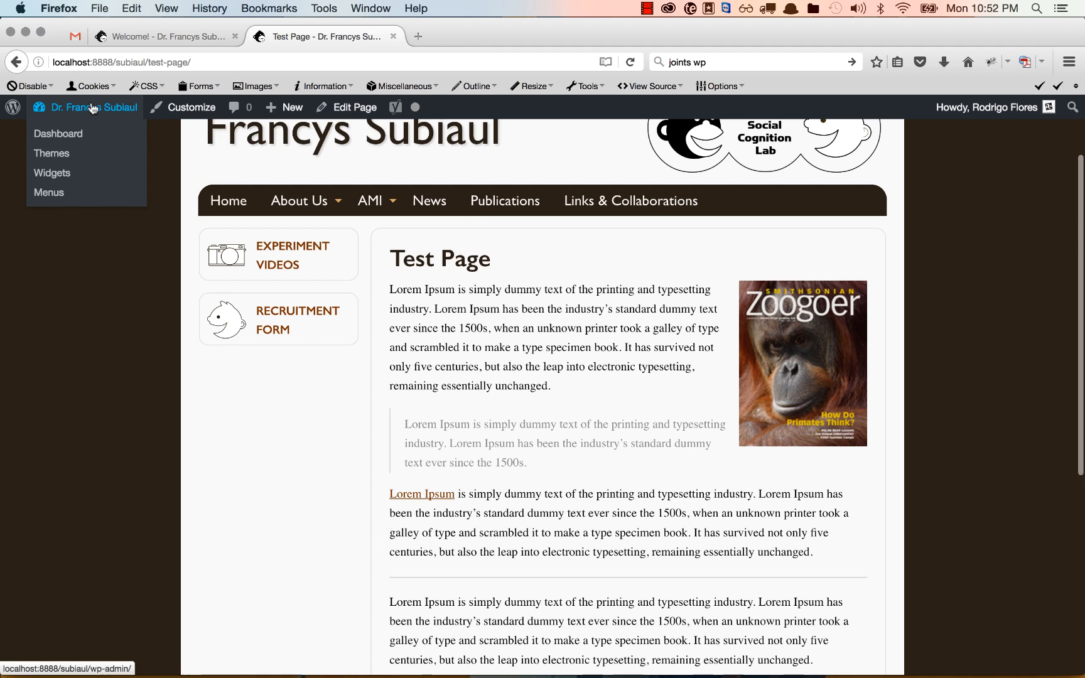
Go through the dashboard to Appearance > Menus and review the Main menu's items
{"action": "left_click", "coordinate": [49, 193]}
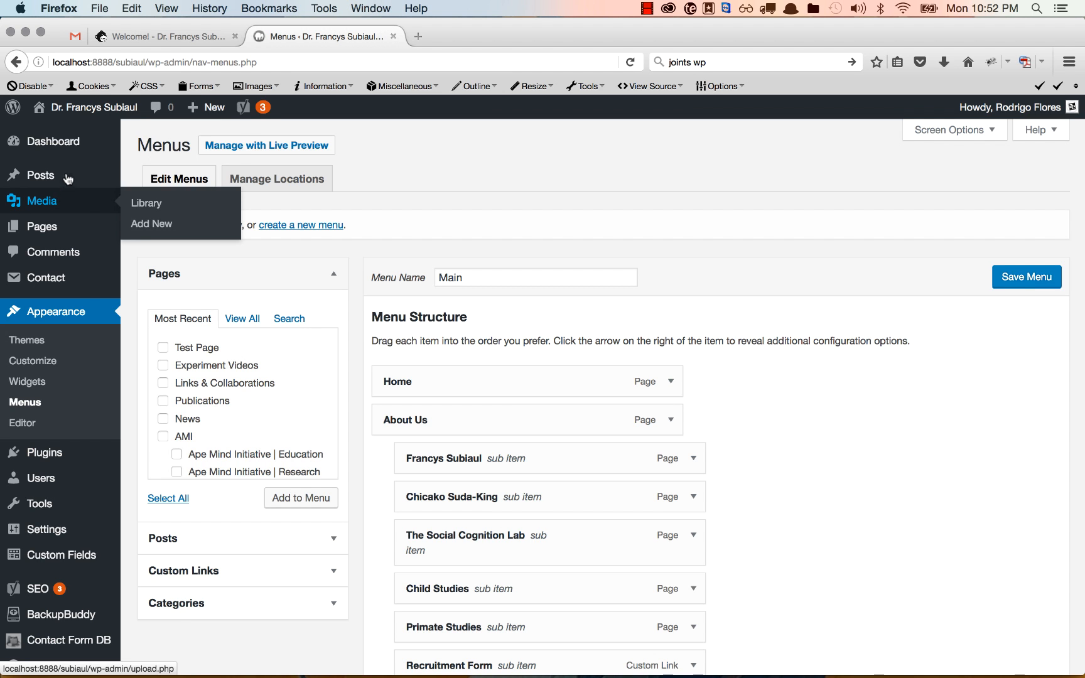
{"action": "left_click", "coordinate": [65, 151]}
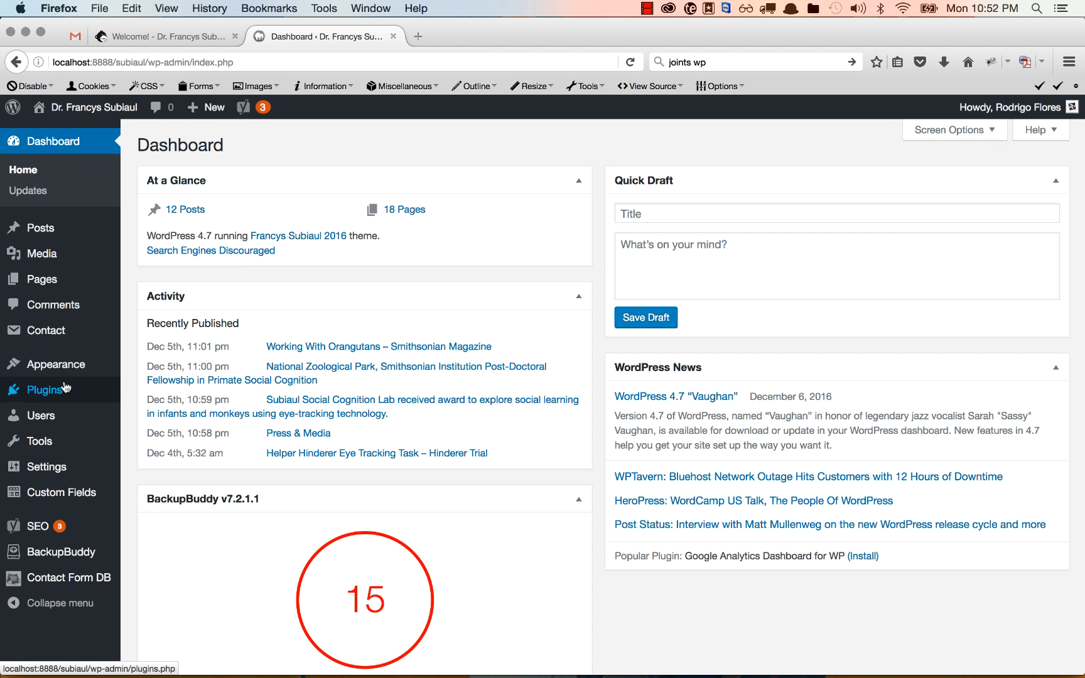
{"action": "mouse_move", "coordinate": [66, 371]}
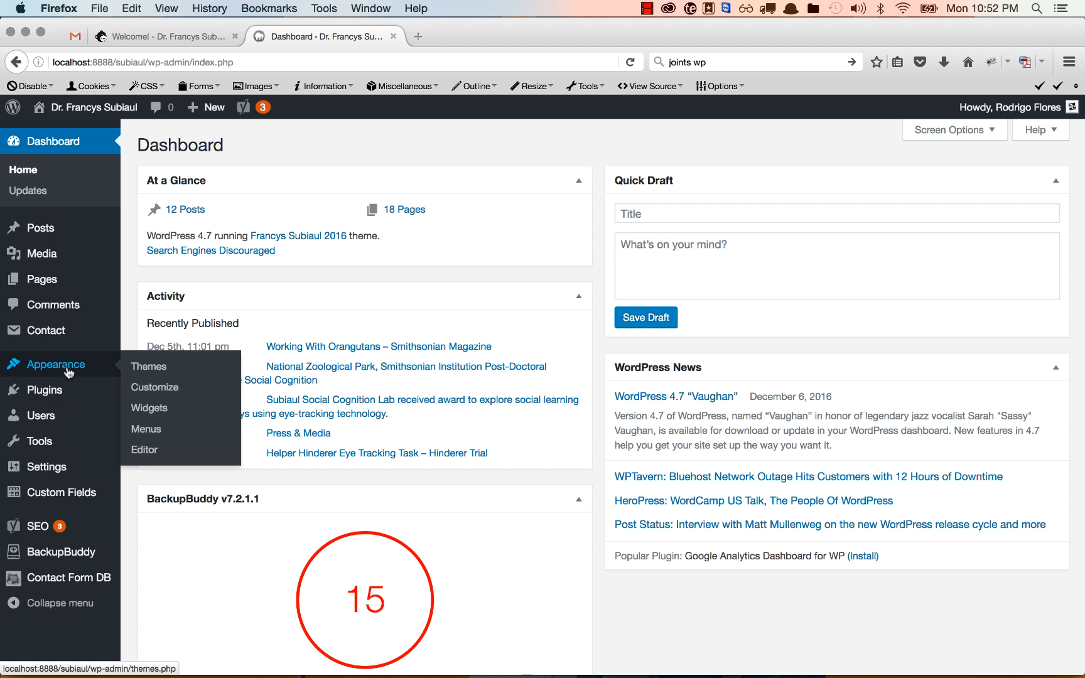
{"action": "left_click", "coordinate": [167, 432]}
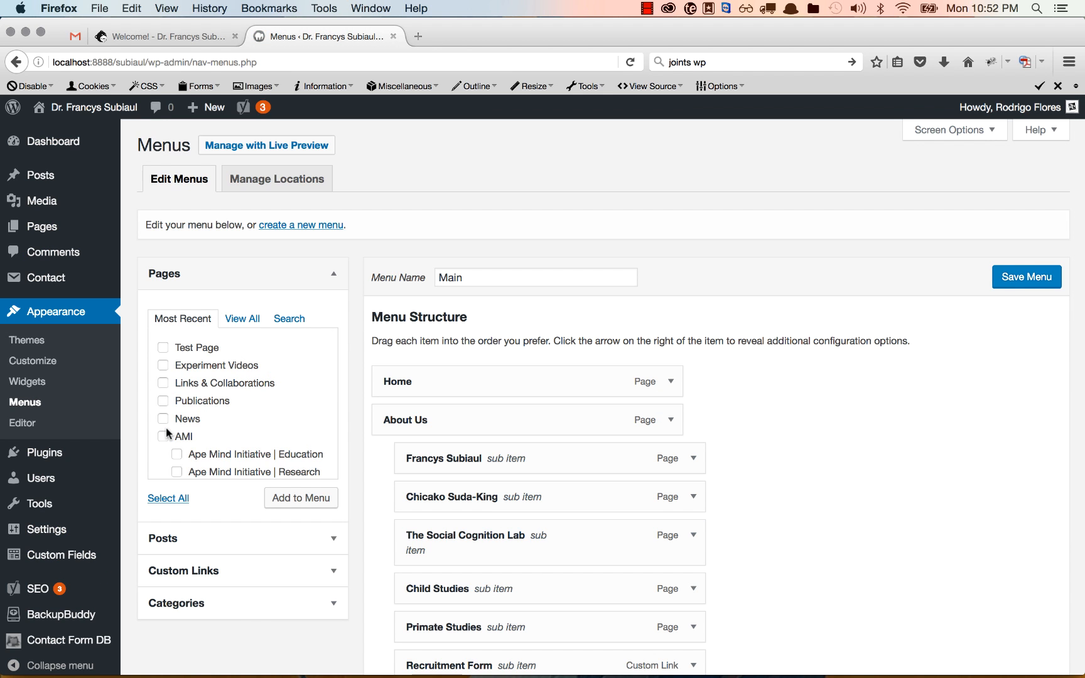
{"action": "scroll", "coordinate": [479, 429], "scroll_direction": "down", "scroll_amount": 3}
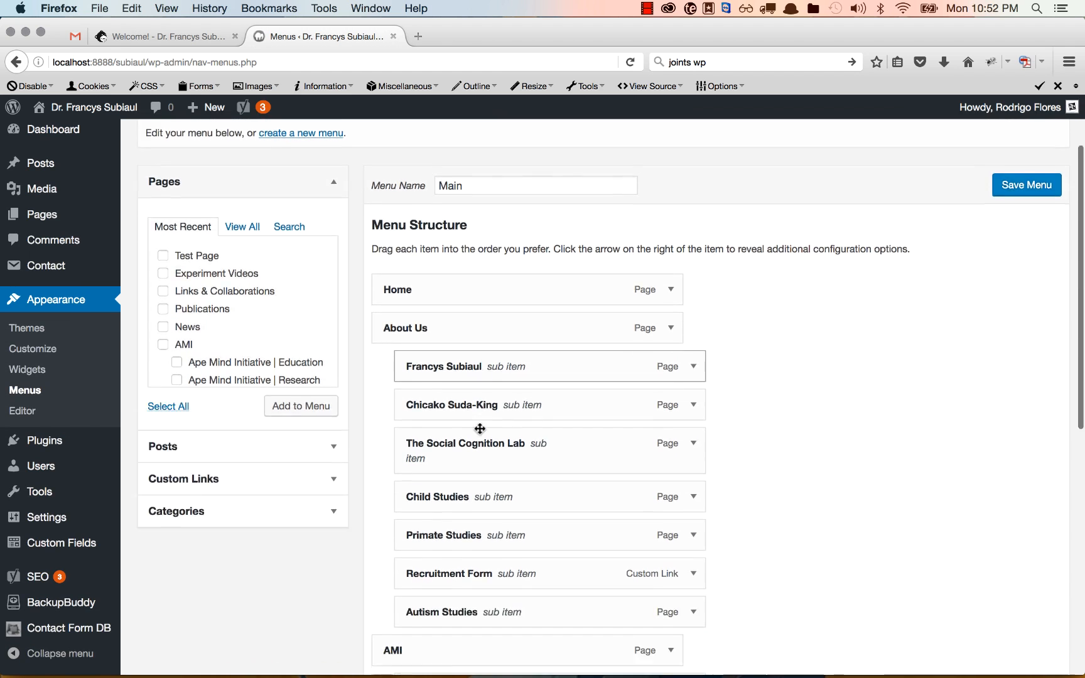
{"action": "scroll", "coordinate": [479, 429], "scroll_direction": "down", "scroll_amount": 2}
{"action": "scroll", "coordinate": [479, 426], "scroll_direction": "up", "scroll_amount": 5}
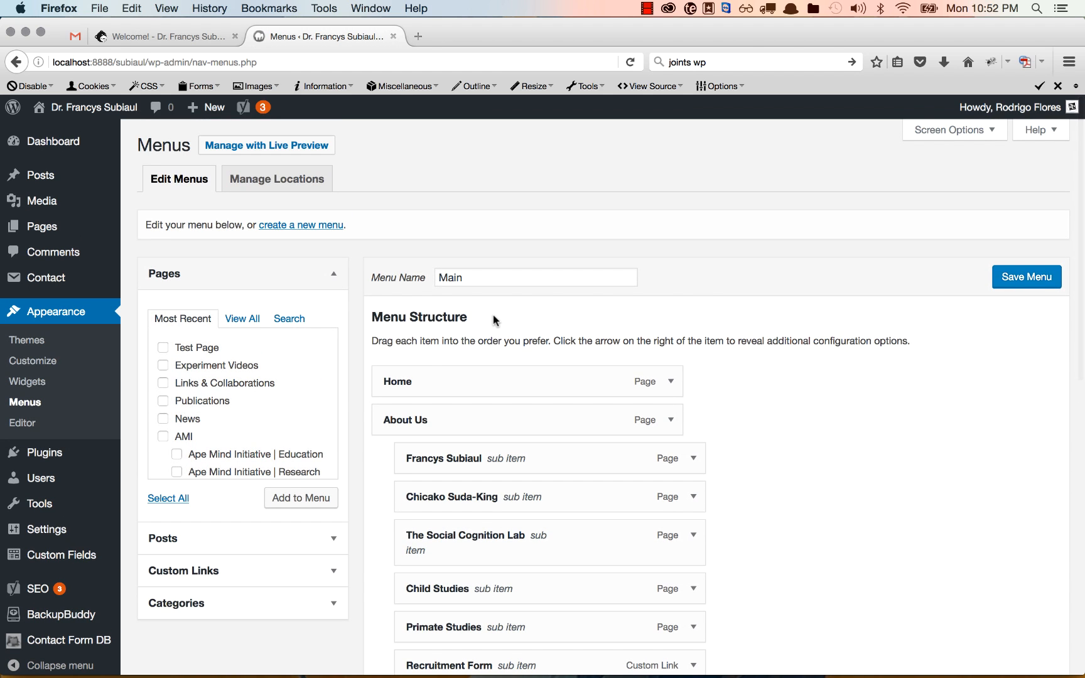
{"action": "scroll", "coordinate": [492, 314], "scroll_direction": "down", "scroll_amount": 5}
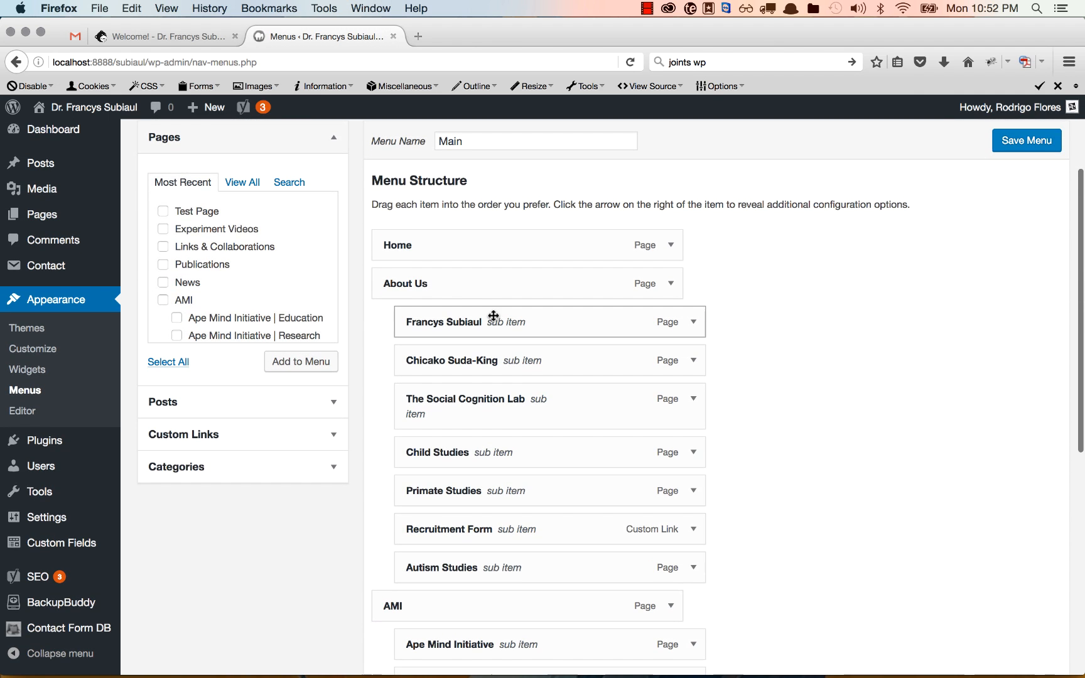
Add Test Page from the Pages box and nest it as the first item beneath About Us
{"action": "left_click", "coordinate": [164, 212]}
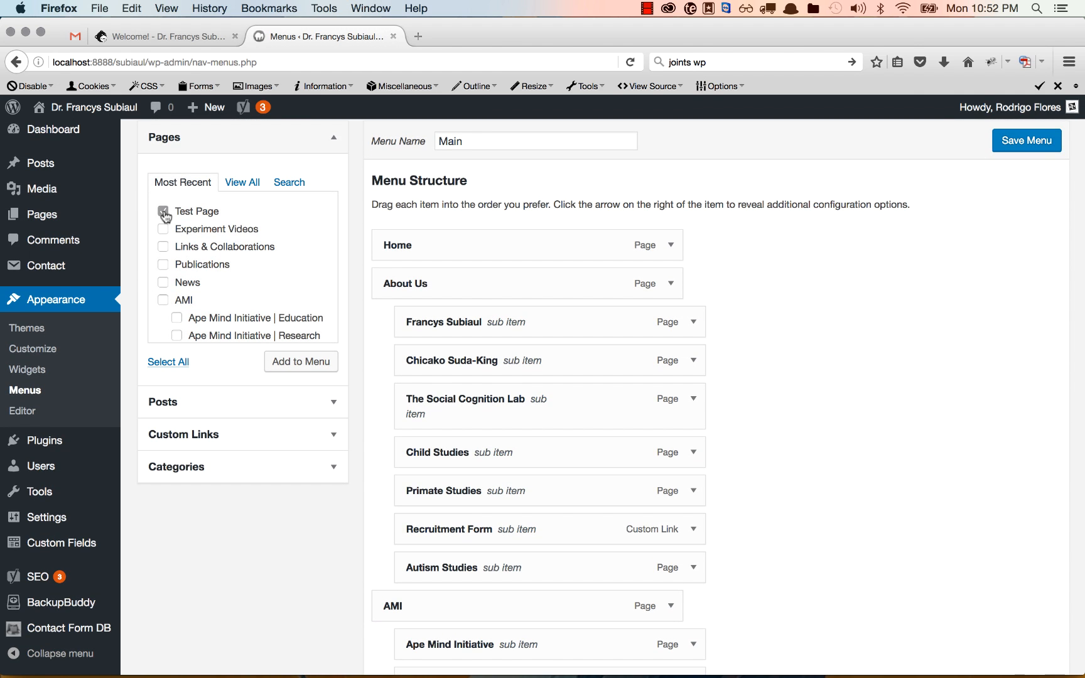
{"action": "left_click", "coordinate": [313, 367]}
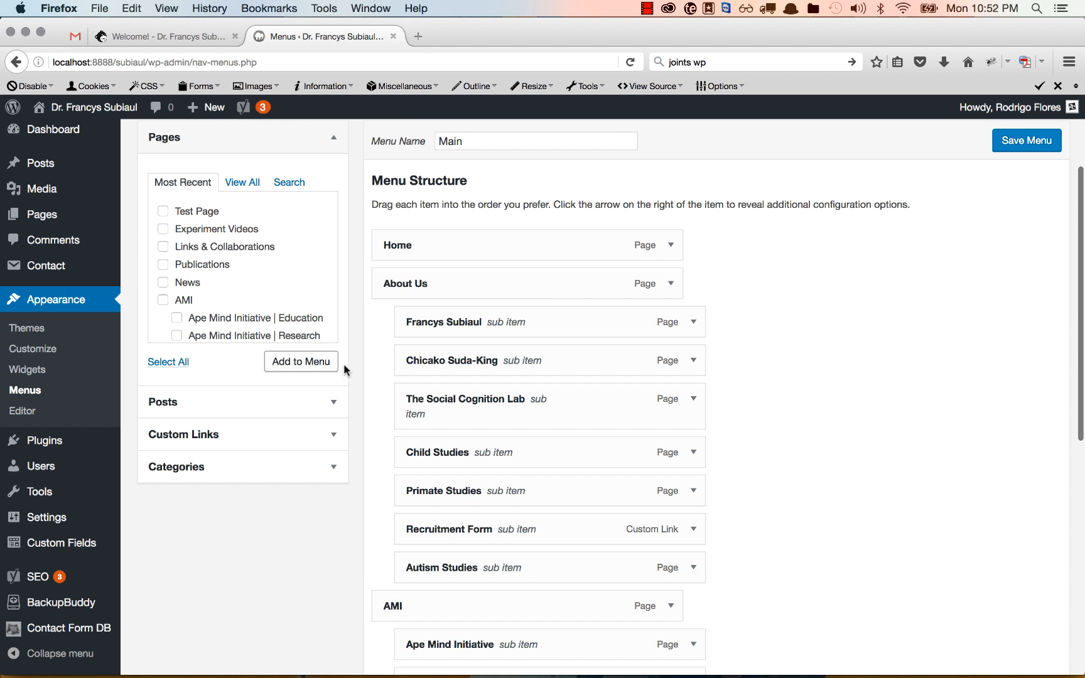
{"action": "scroll", "coordinate": [419, 386], "scroll_direction": "down", "scroll_amount": 3}
{"action": "scroll", "coordinate": [419, 385], "scroll_direction": "down", "scroll_amount": 1}
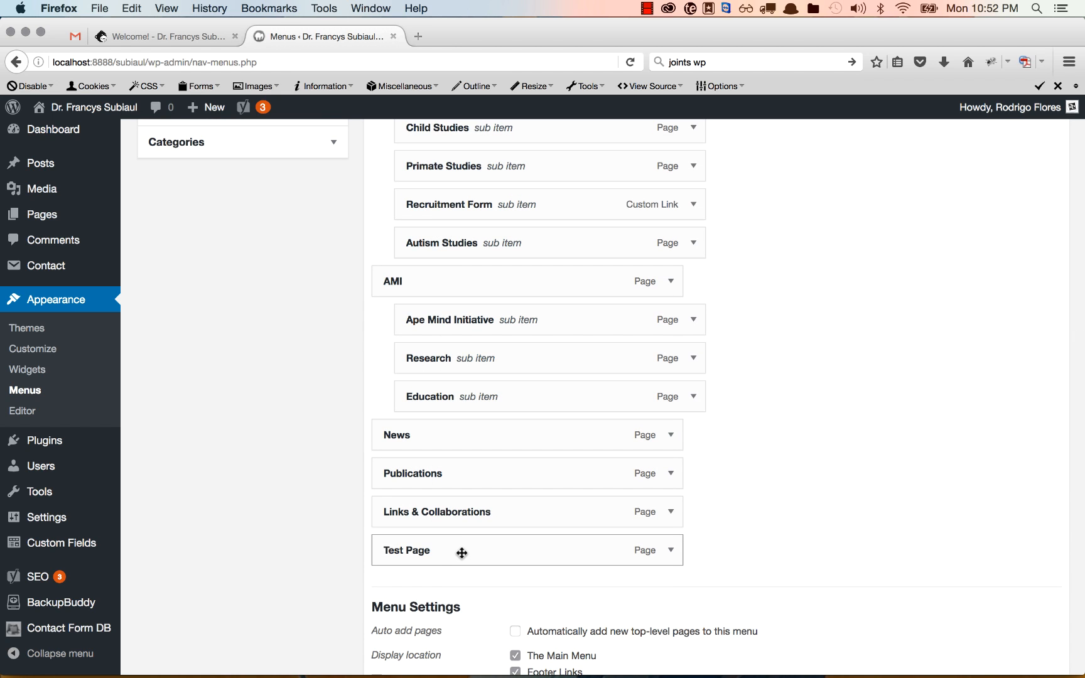
{"action": "left_click_drag", "start_coordinate": [461, 552], "coordinate": [484, 337]}
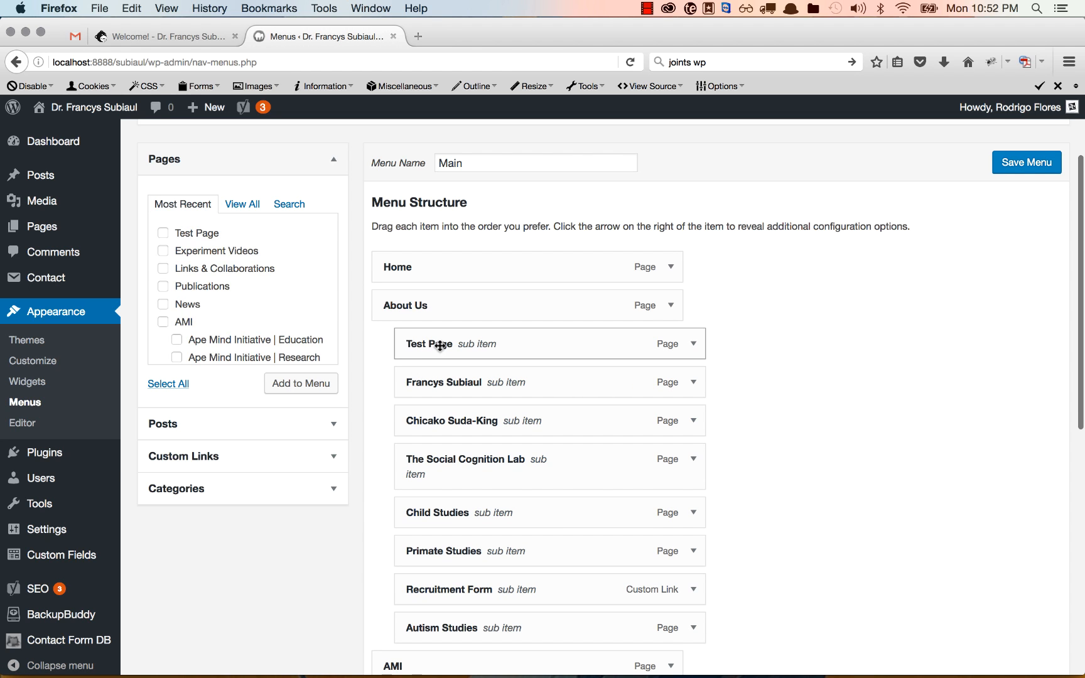
Change the Test Page item's navigation label to 'About our Test Page' and save the menu
{"action": "left_click", "coordinate": [695, 342]}
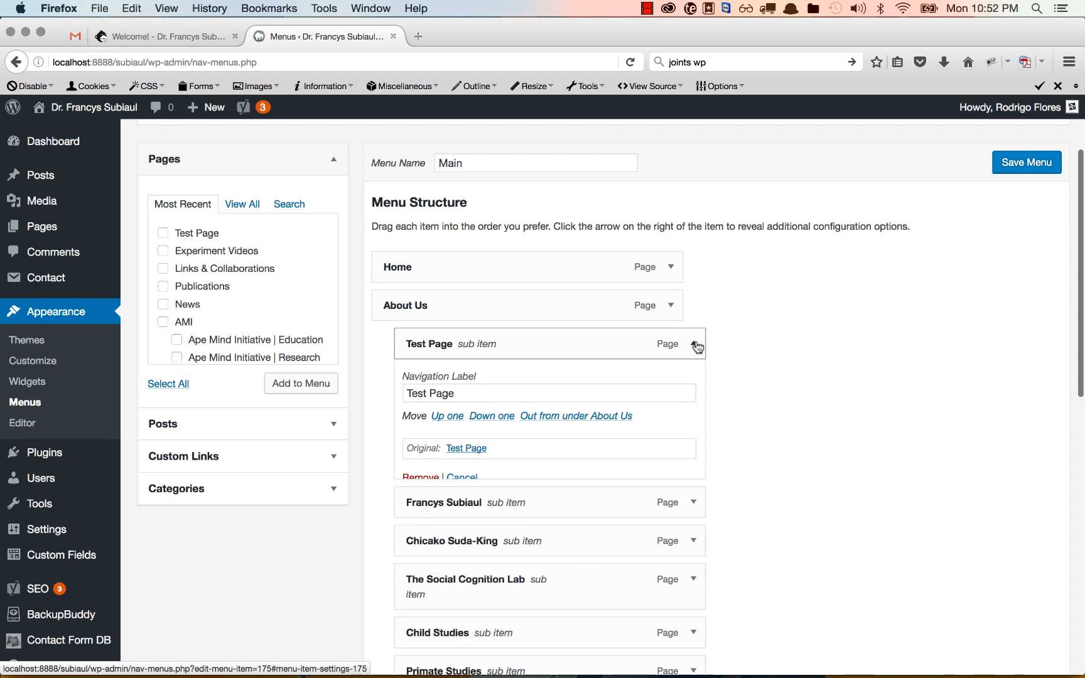
{"action": "triple_click", "coordinate": [478, 397]}
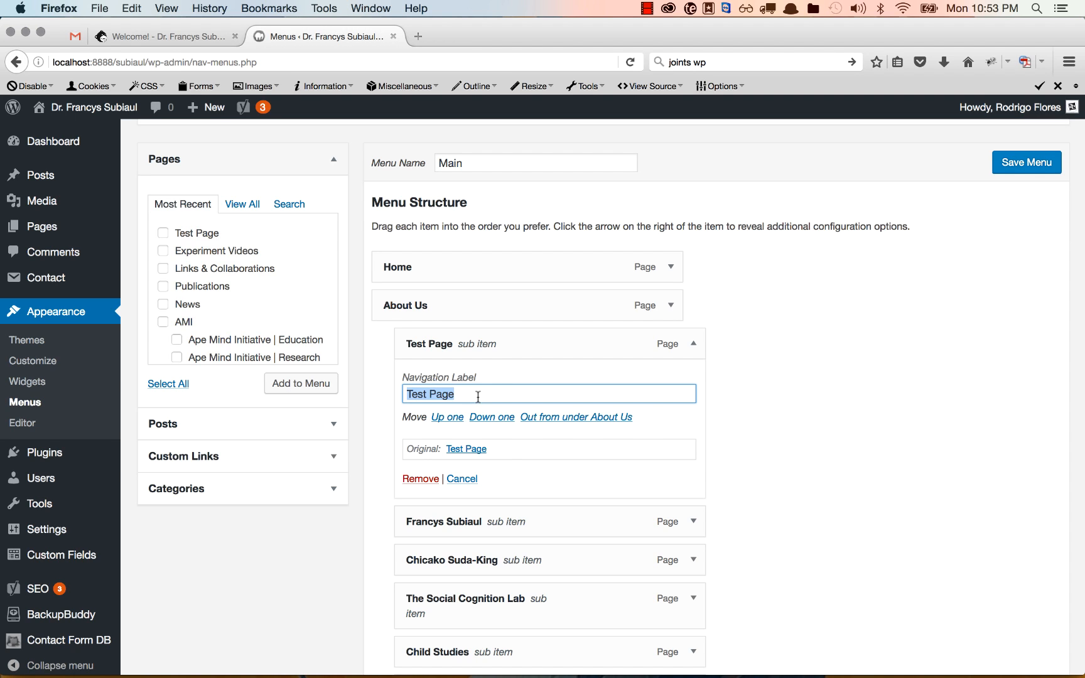
{"action": "type", "text": "A"}
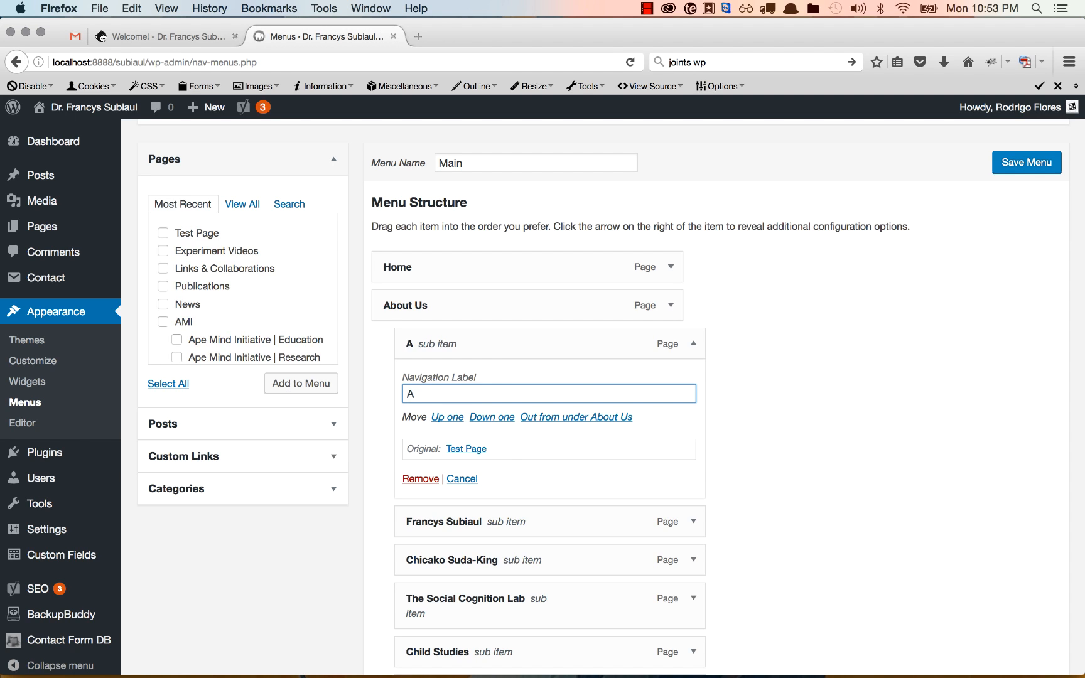
{"action": "type", "text": "bout our "}
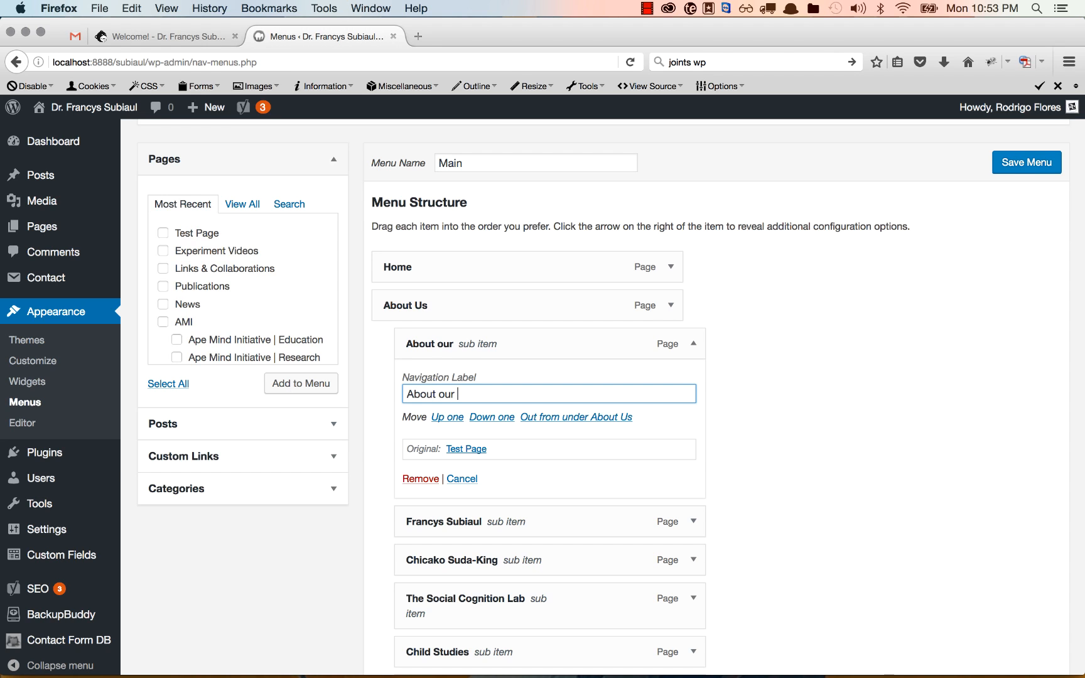
{"action": "type", "text": "Test Page"}
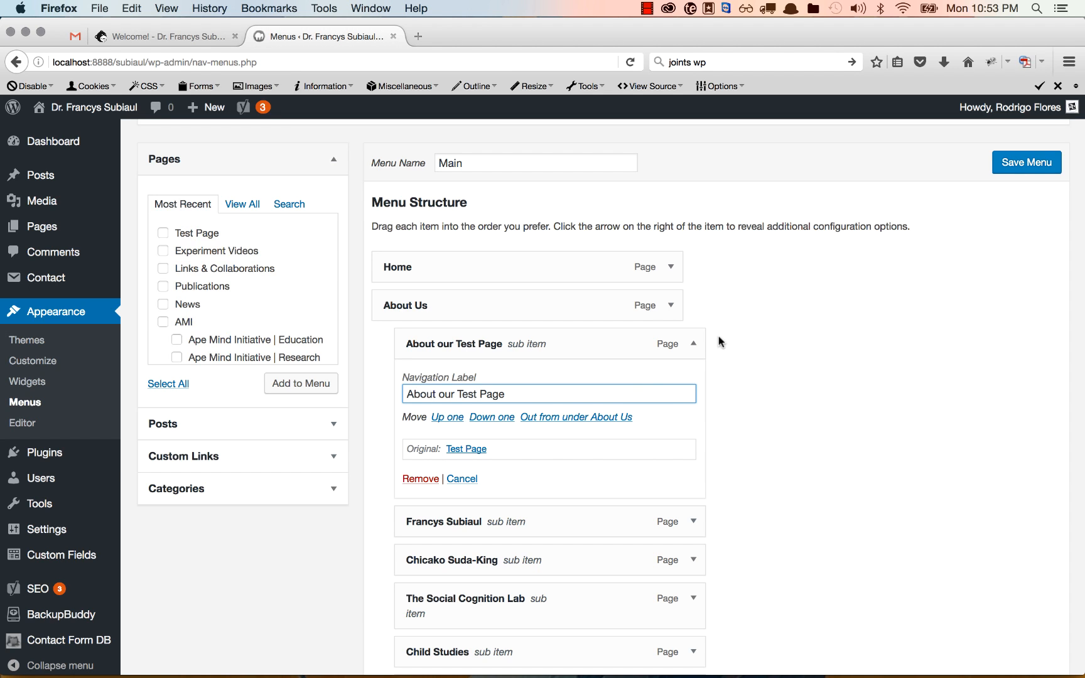
{"action": "left_click", "coordinate": [1023, 167]}
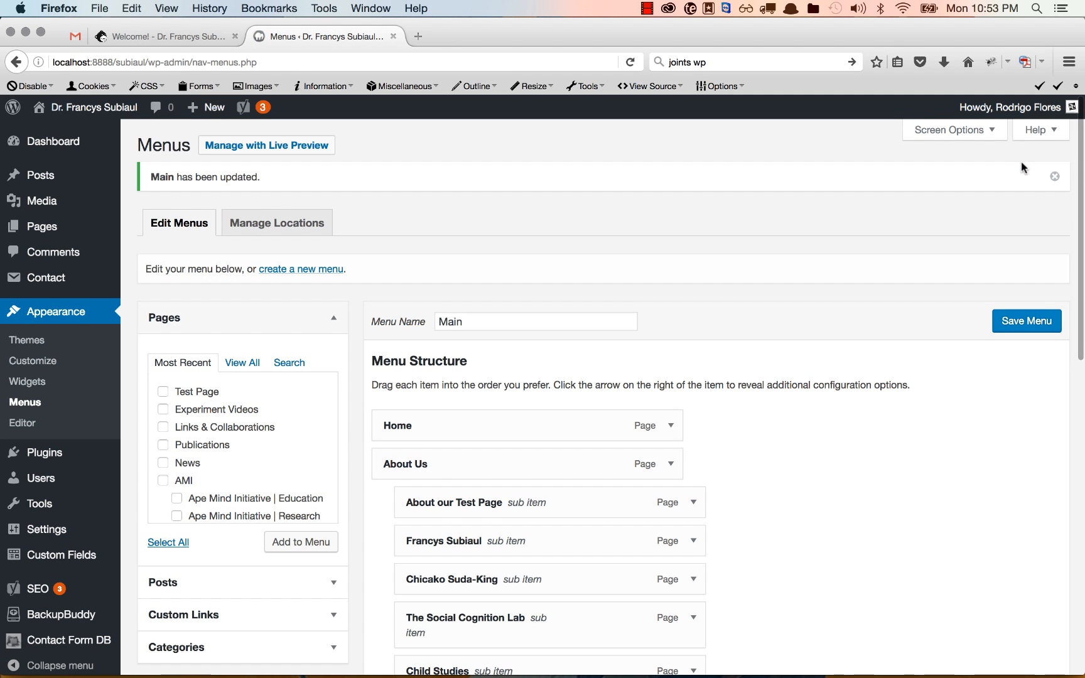
From the public site, open About Us > About our Test Page and scroll through it
{"action": "mouse_move", "coordinate": [93, 107]}
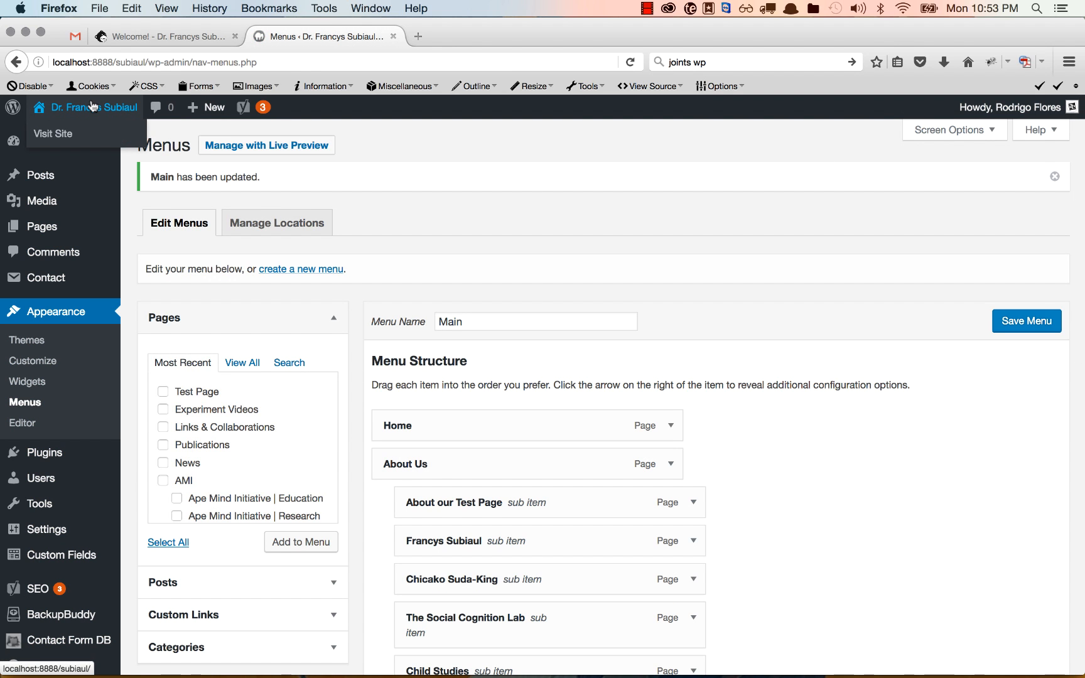
{"action": "left_click", "coordinate": [95, 109]}
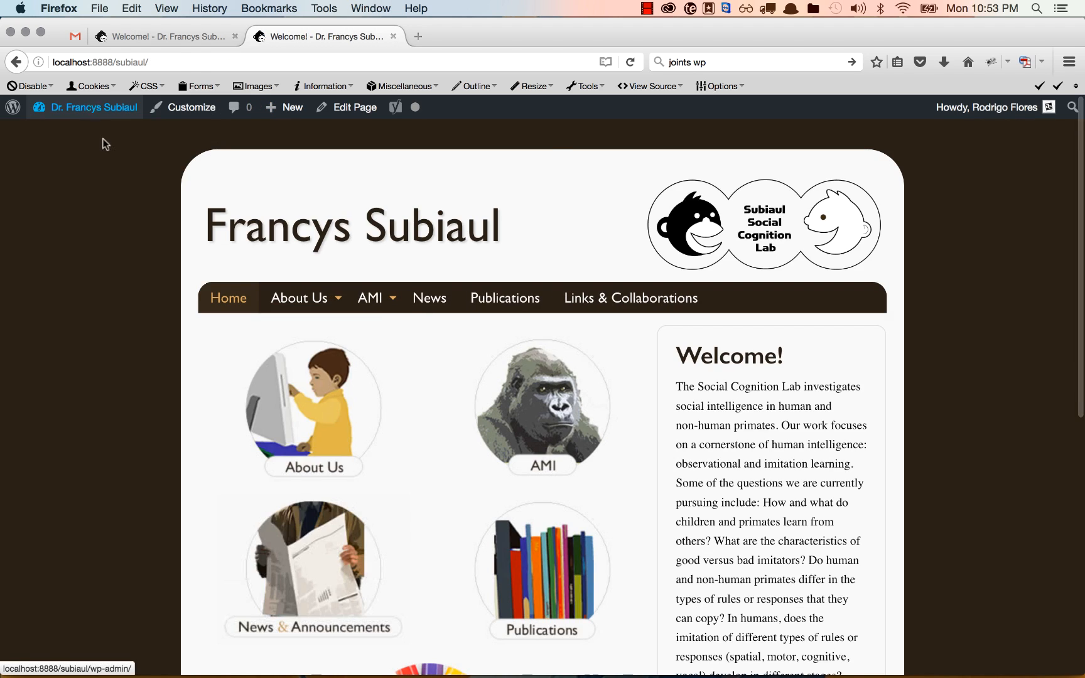
{"action": "mouse_move", "coordinate": [313, 298]}
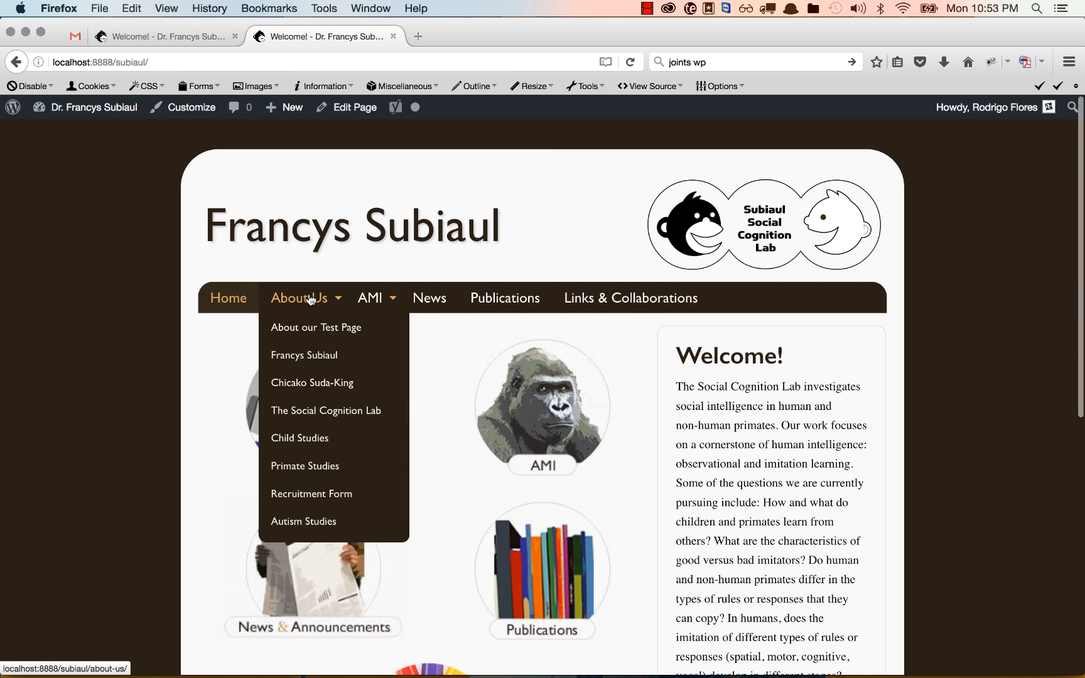
{"action": "left_click", "coordinate": [322, 337]}
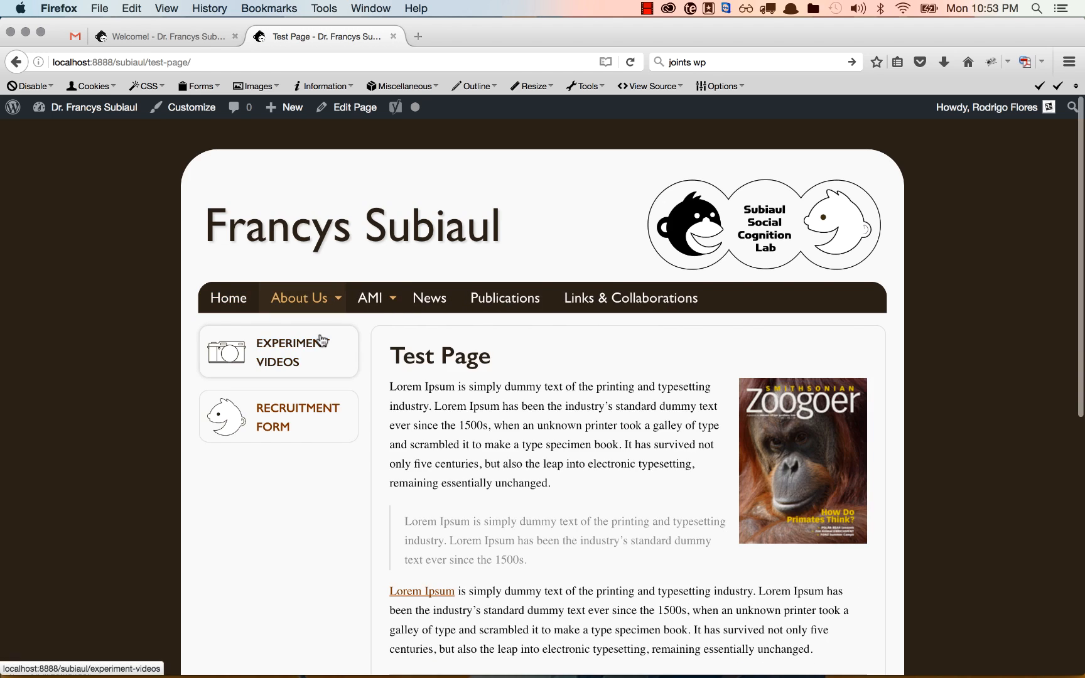
{"action": "scroll", "coordinate": [331, 358], "scroll_direction": "down", "scroll_amount": 8}
{"action": "scroll", "coordinate": [331, 358], "scroll_direction": "up", "scroll_amount": 6}
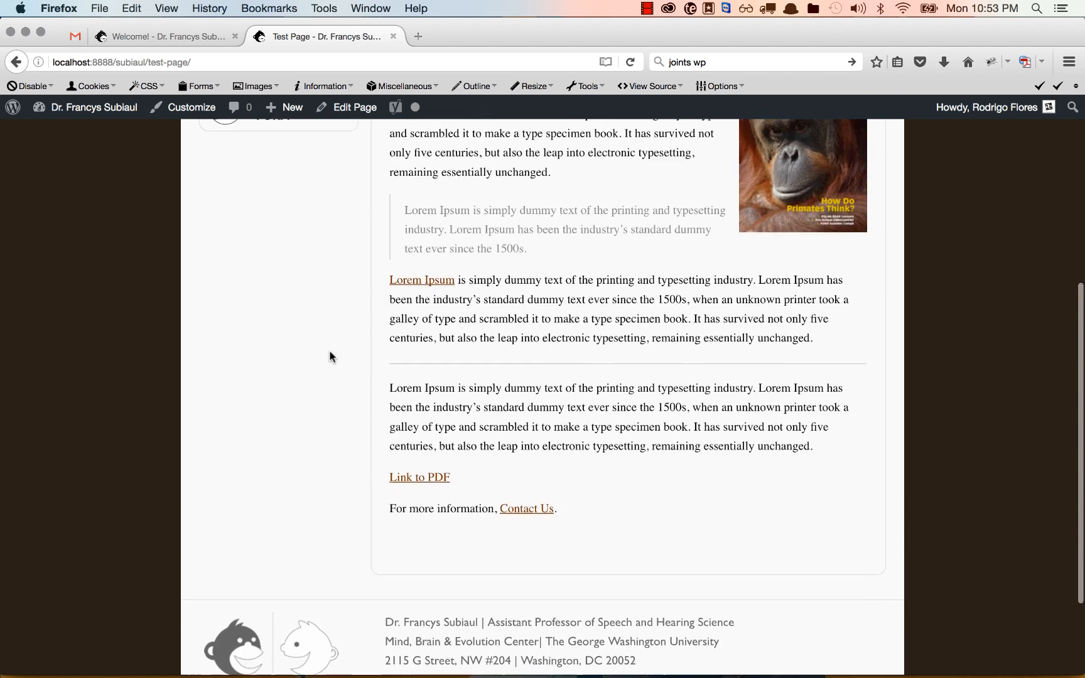
{"action": "scroll", "coordinate": [331, 361], "scroll_direction": "up", "scroll_amount": 1}
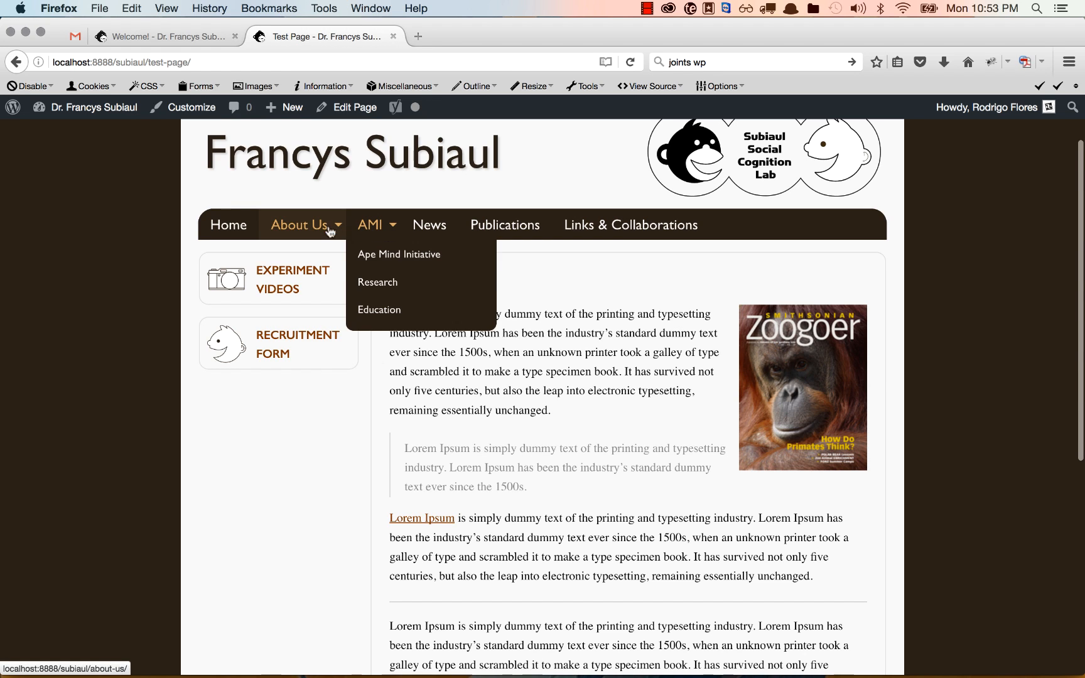
{"action": "mouse_move", "coordinate": [304, 231]}
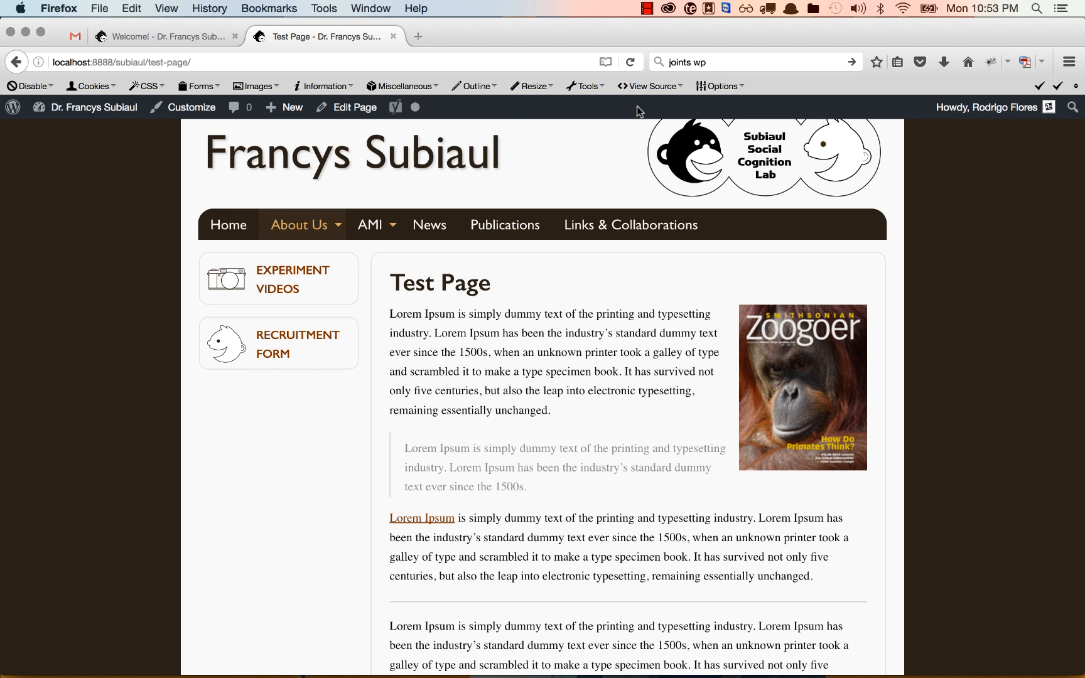
{"action": "left_click", "coordinate": [649, 8]}
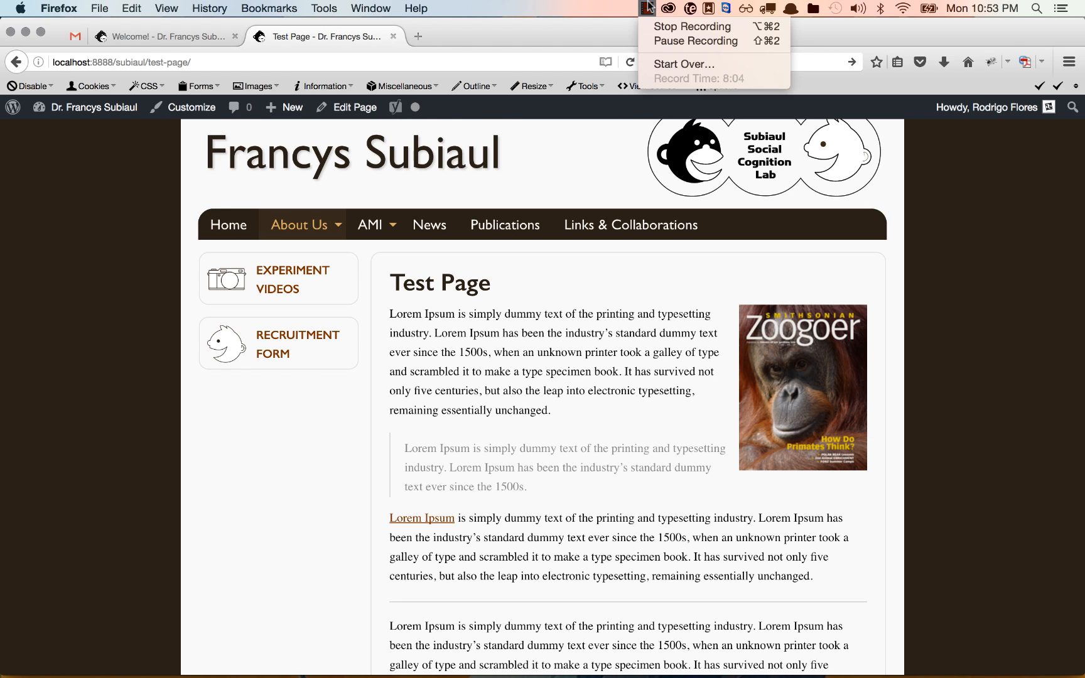